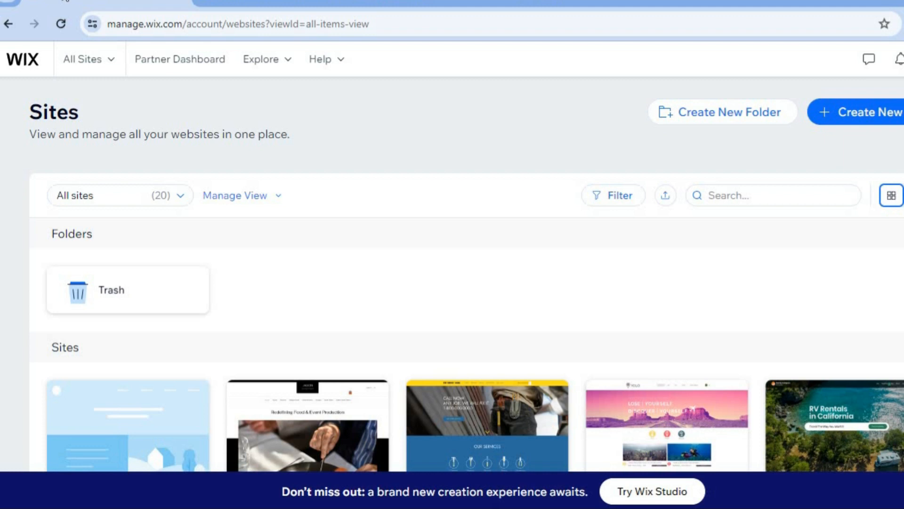
Start creating a new site on Wix Editor and choose to set it up without AI.
click(847, 122)
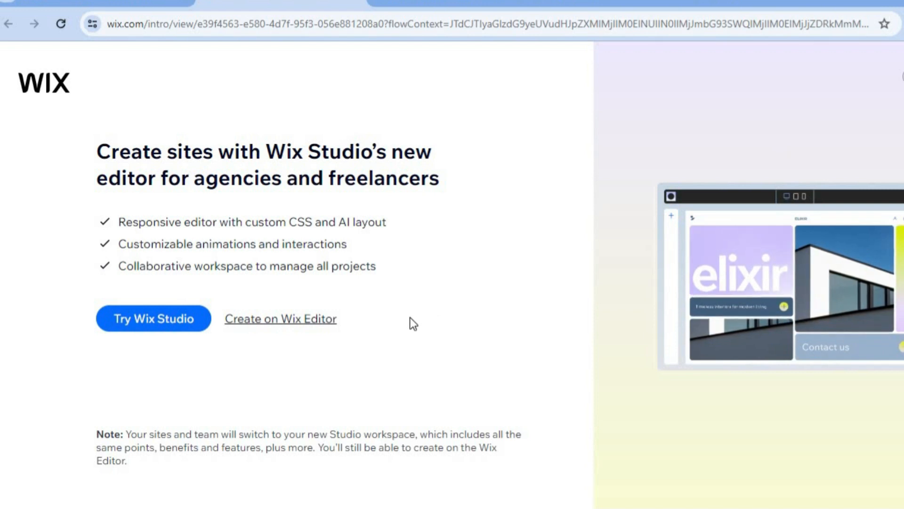
click(315, 325)
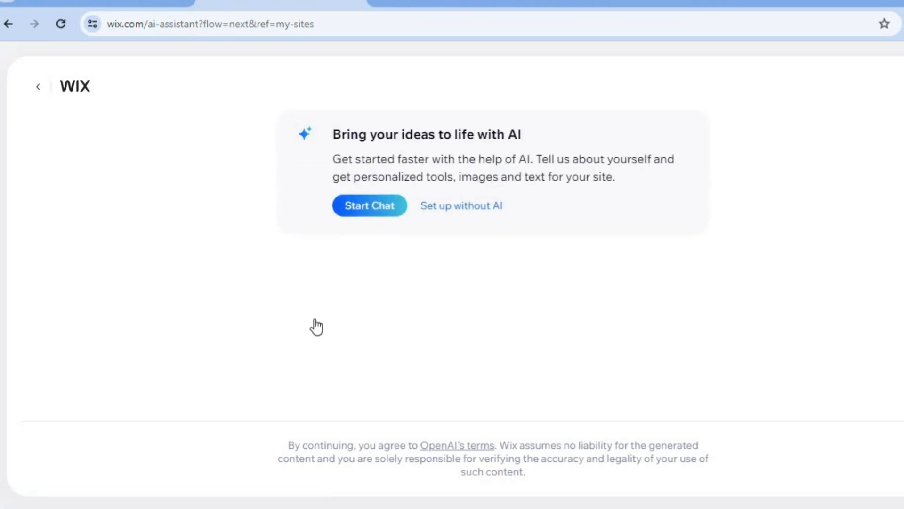
click(469, 207)
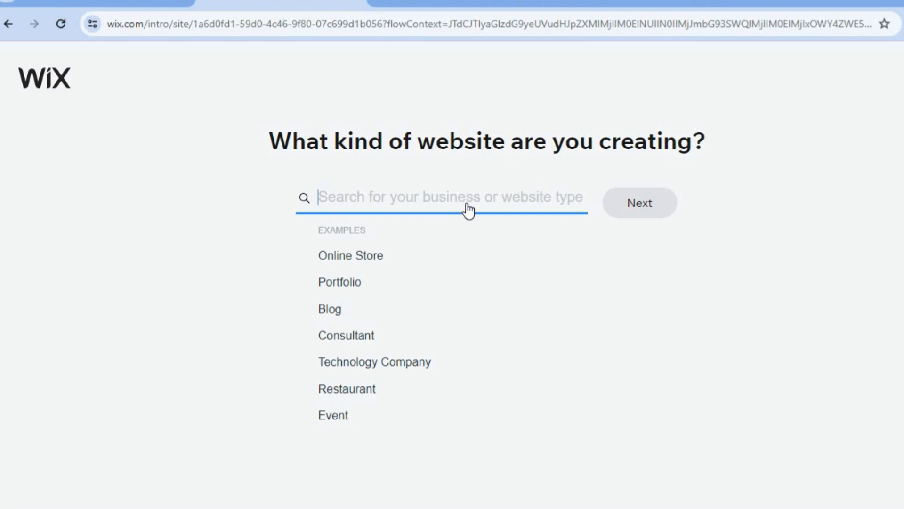
Set the website type to Hauling Service and continue to the business setup.
text(HAUL)
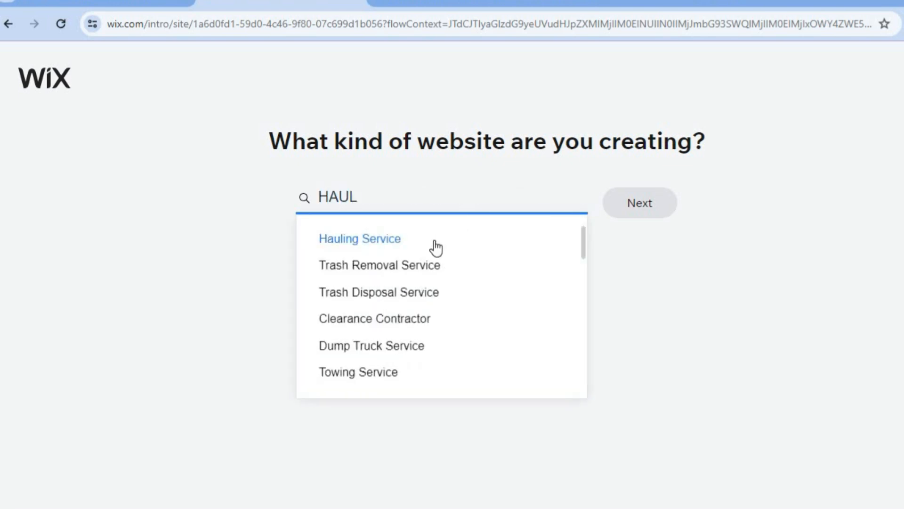
click(435, 240)
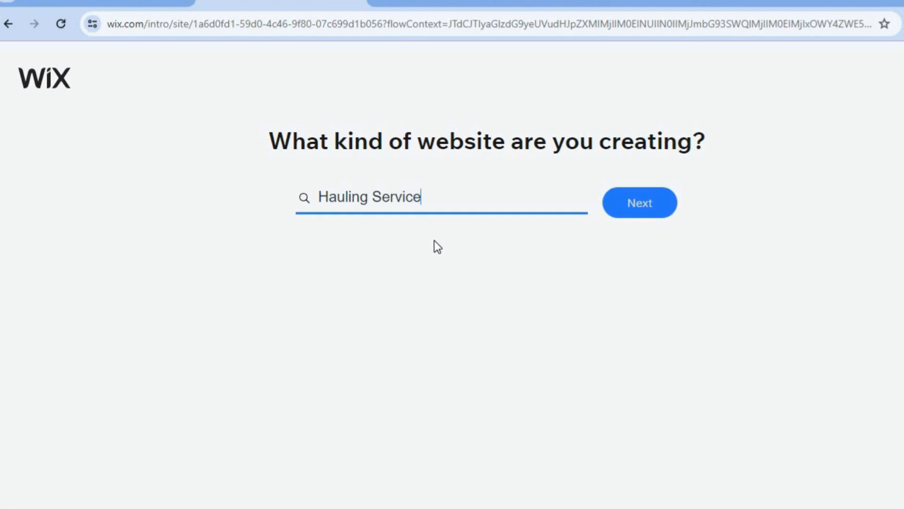
click(669, 204)
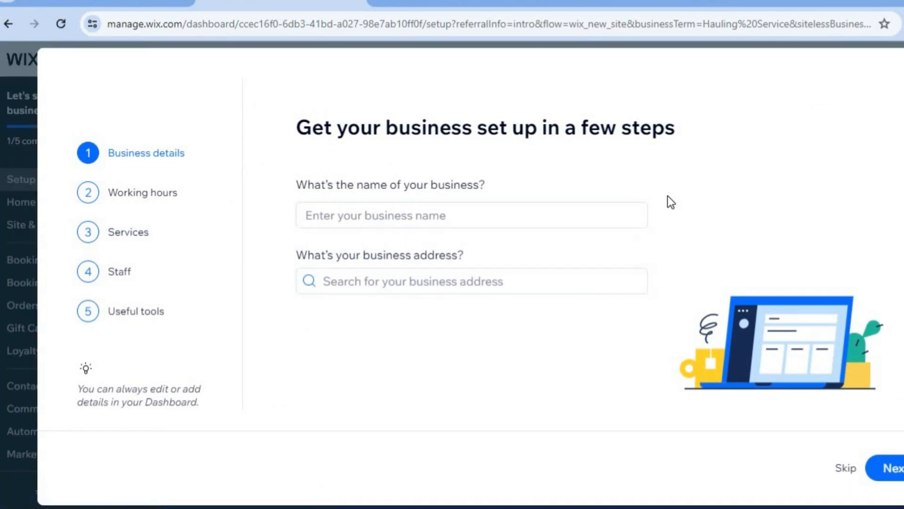
Enter TEST HAULAGE as the business name, leave the address empty and continue to the working hours.
click(429, 219)
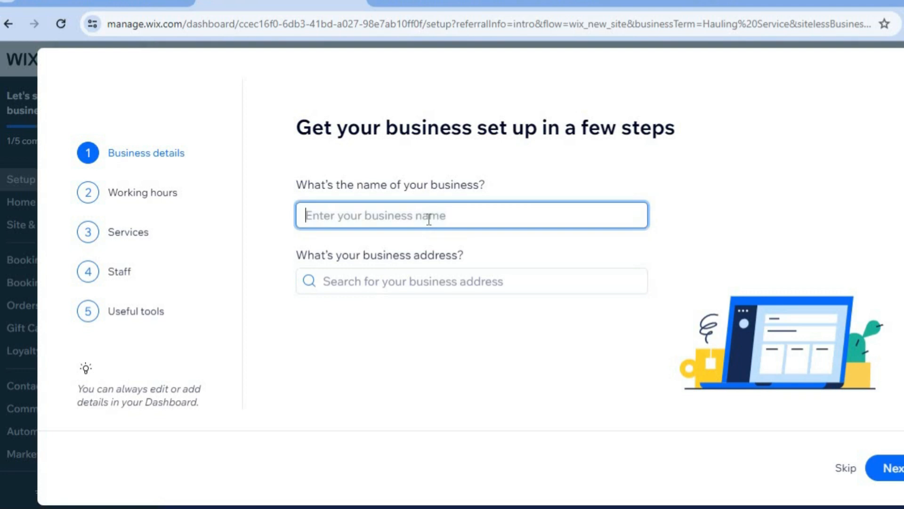
text(TEST HAULAGE)
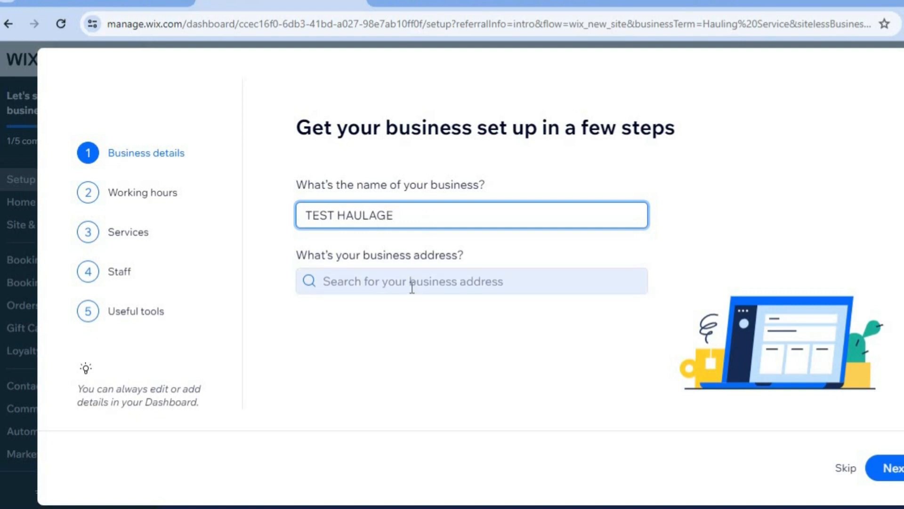
click(893, 485)
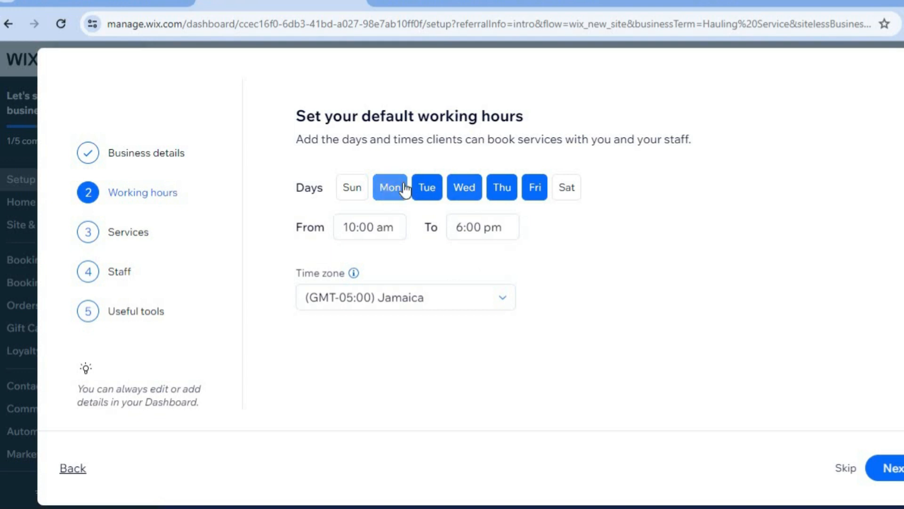
Set the default working hours from 7:00 am to 4:00 pm and continue to the services.
click(384, 234)
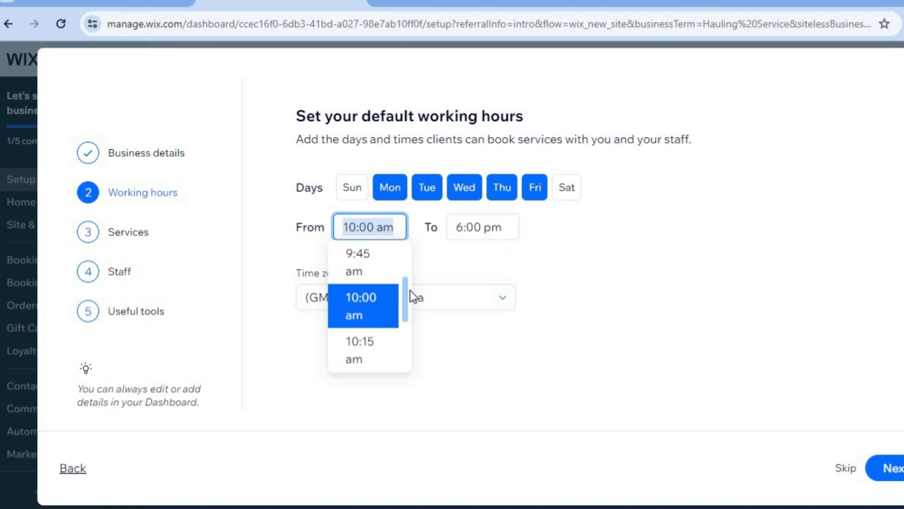
scroll(405, 286, up, 10)
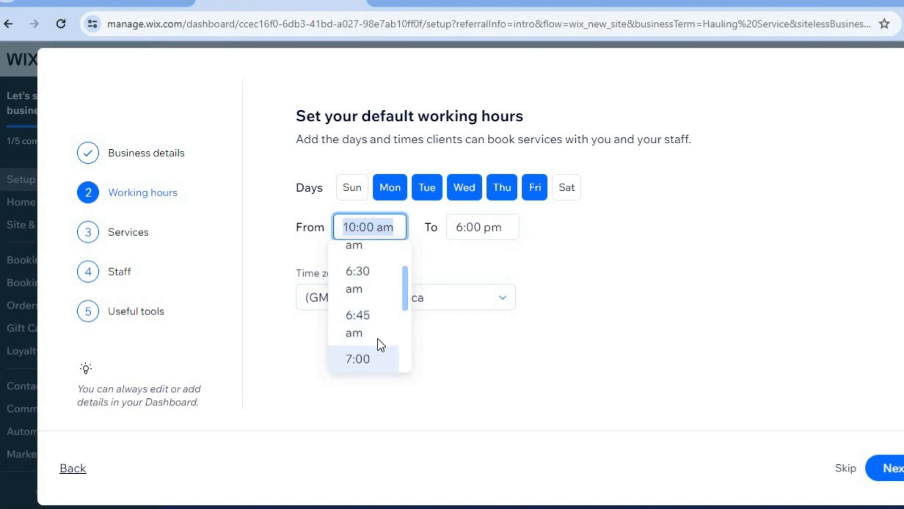
click(379, 353)
click(464, 227)
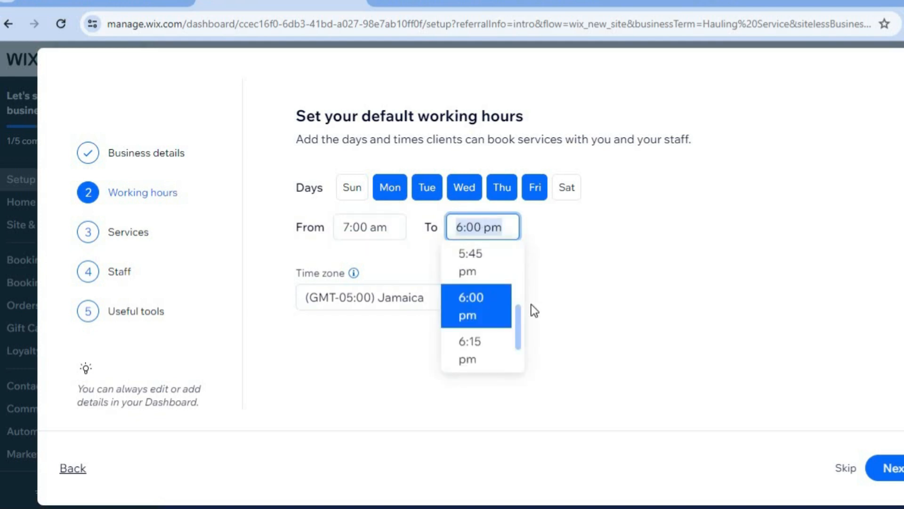
scroll(519, 321, up, 6)
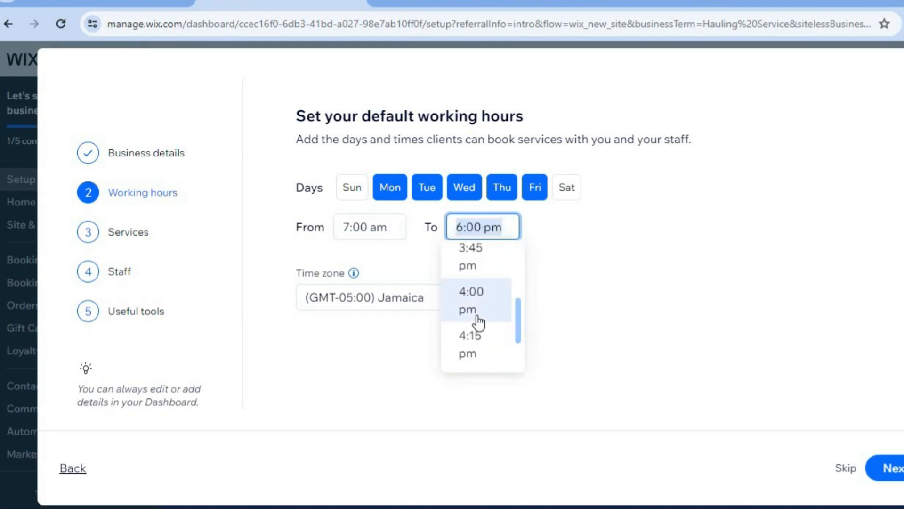
click(476, 315)
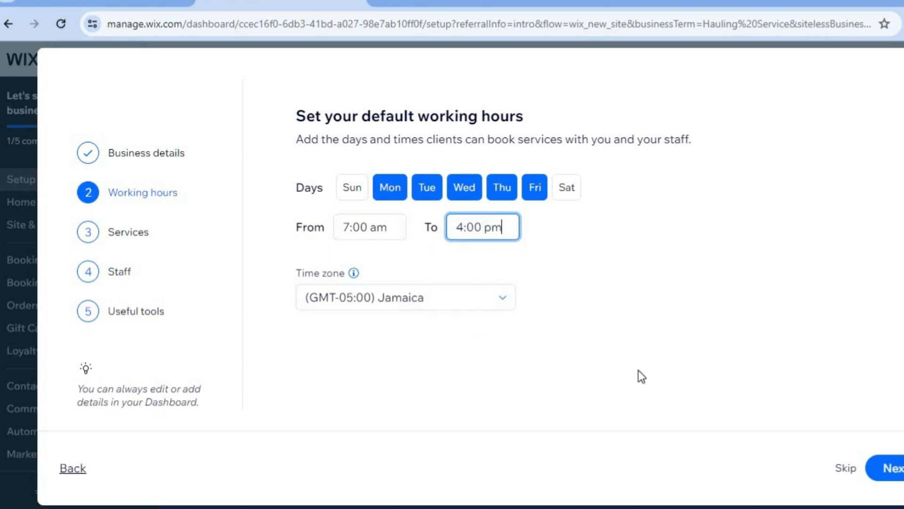
click(900, 474)
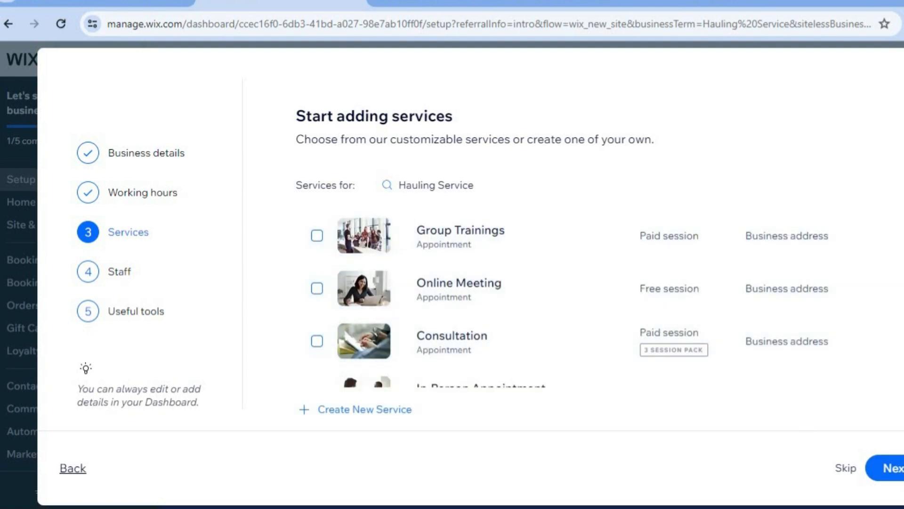
Look through the suggested services, then continue past services and staff without selecting a service or editing the default staff member.
scroll(518, 301, down, 5)
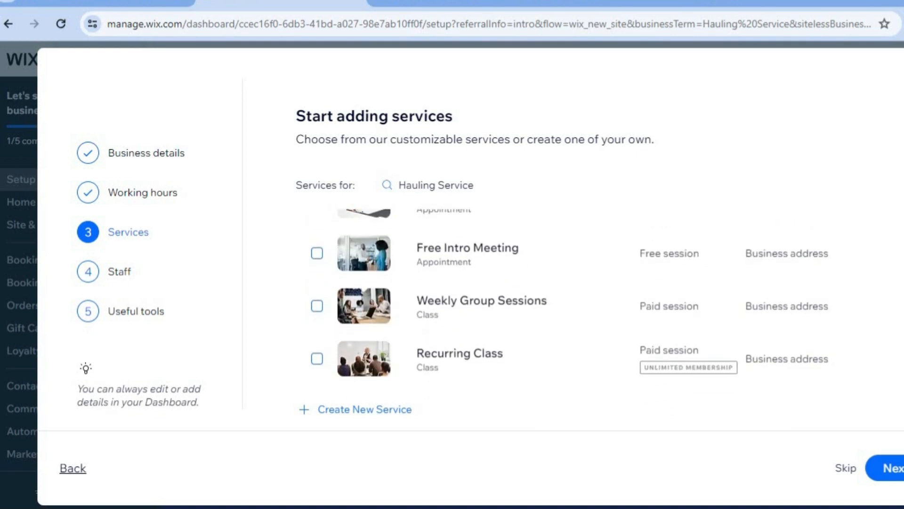
scroll(518, 297, up, 3)
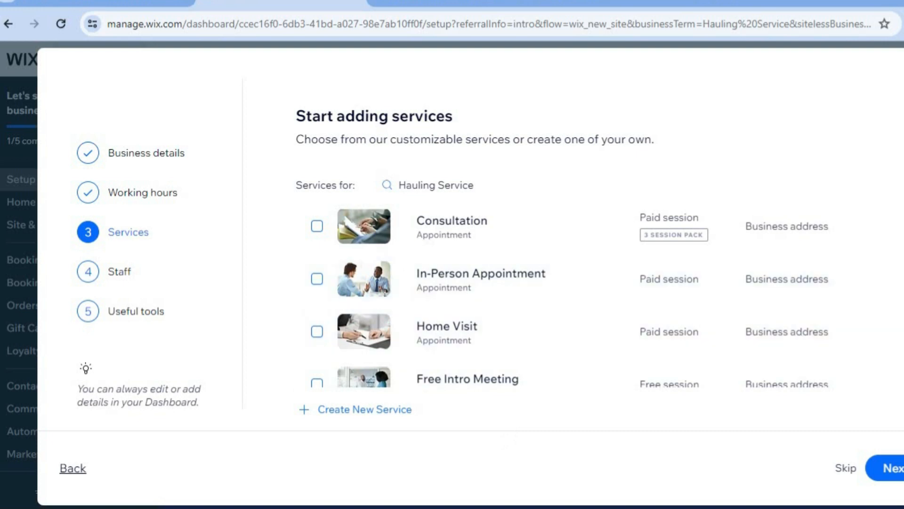
scroll(570, 299, up, 2)
scroll(569, 298, down, 5)
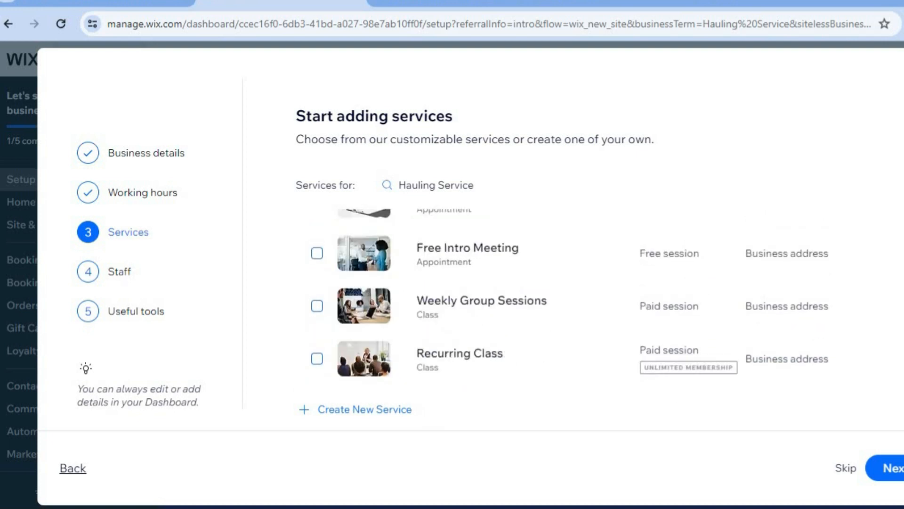
click(883, 476)
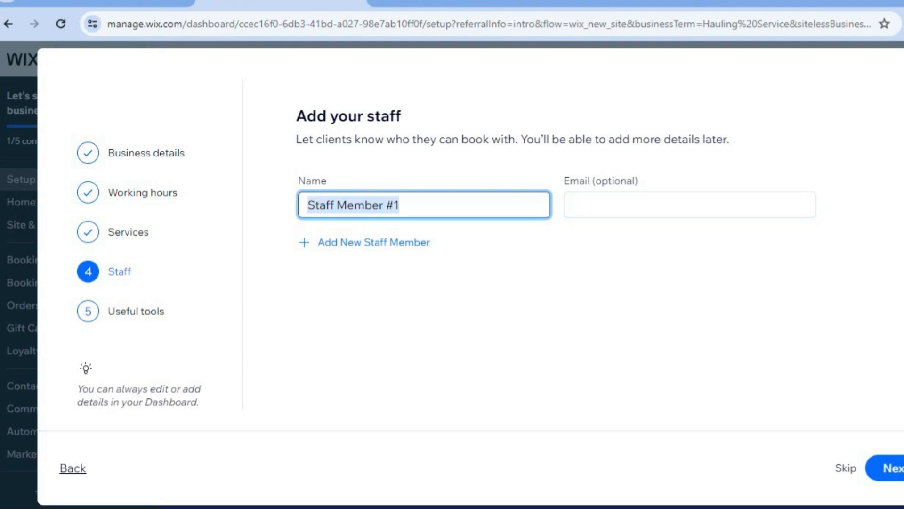
click(898, 471)
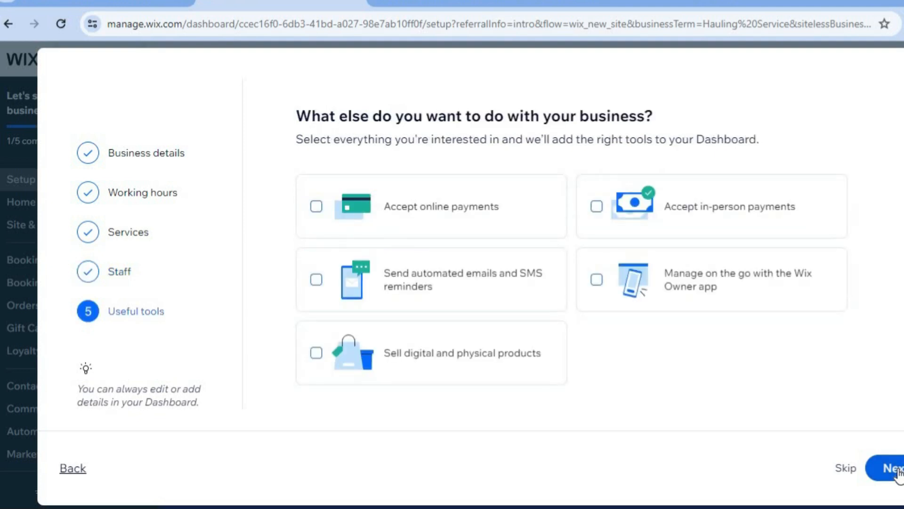
Select accepting online payments and in-person payments as useful tools, then finish the setup and continue to the dashboard.
click(422, 210)
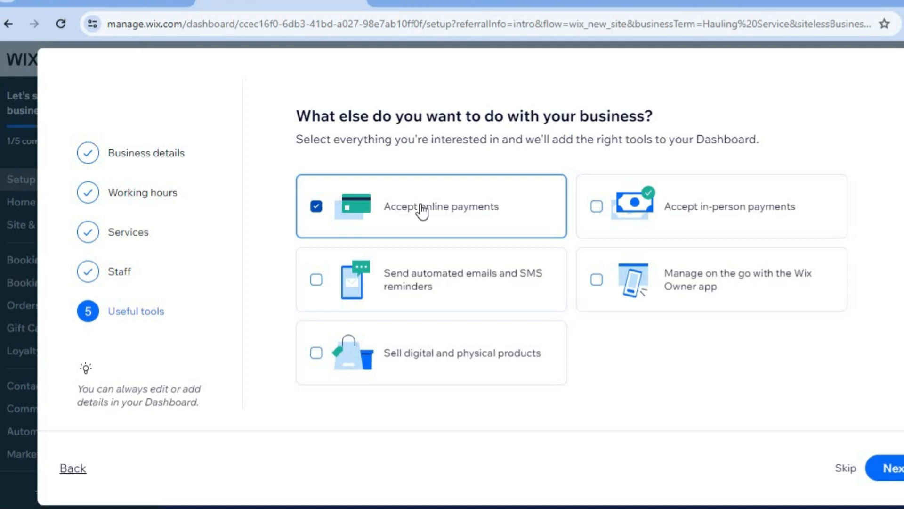
click(622, 214)
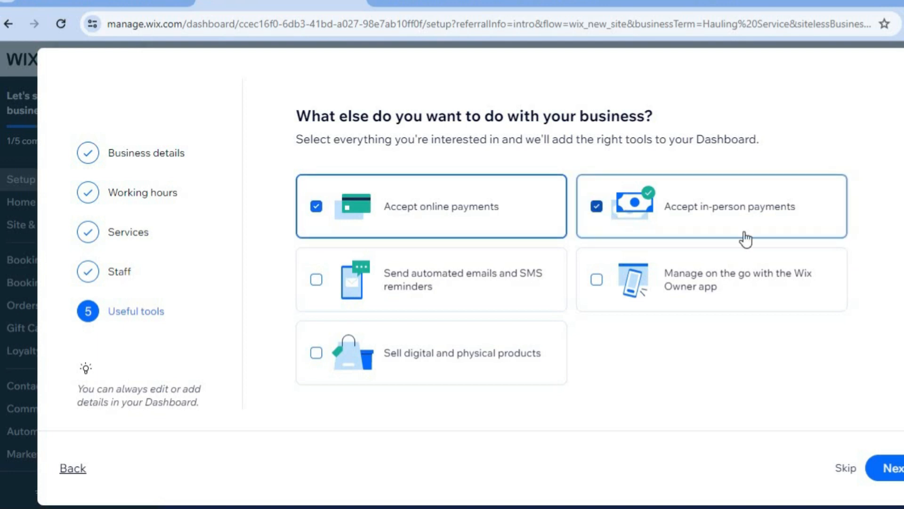
click(890, 469)
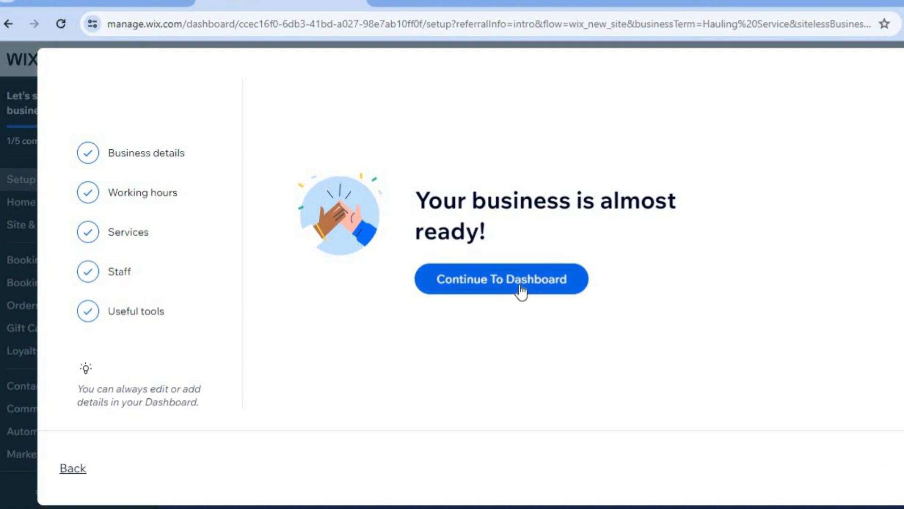
click(521, 291)
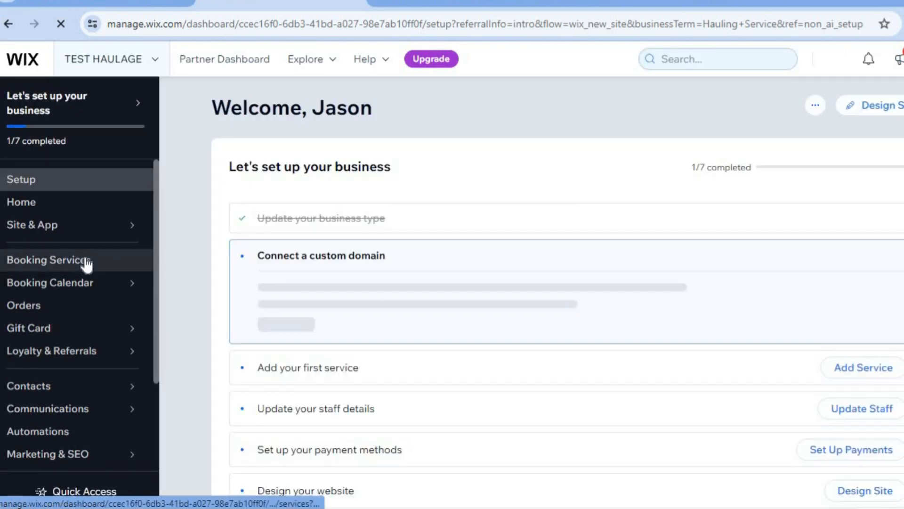
Create a new appointment booking service from scratch and dismiss the setup progress pop-up.
click(86, 262)
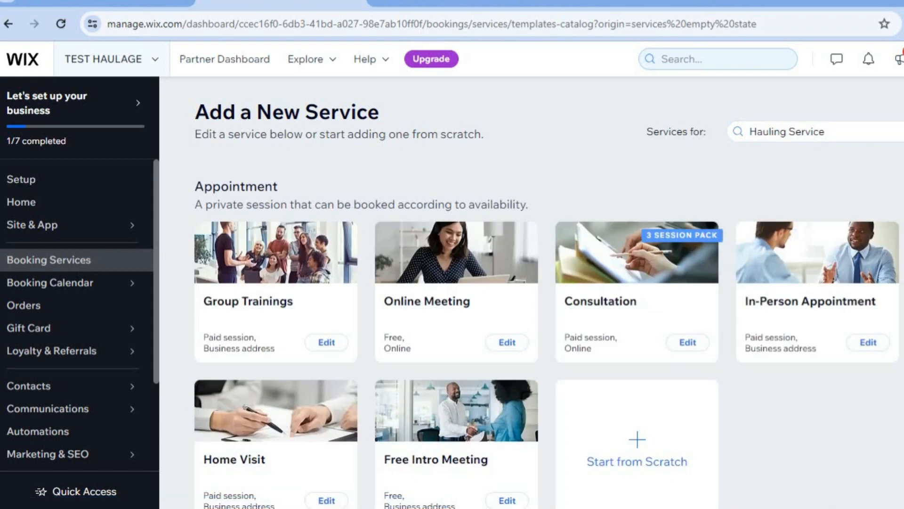
scroll(548, 301, down, 5)
scroll(549, 301, up, 3)
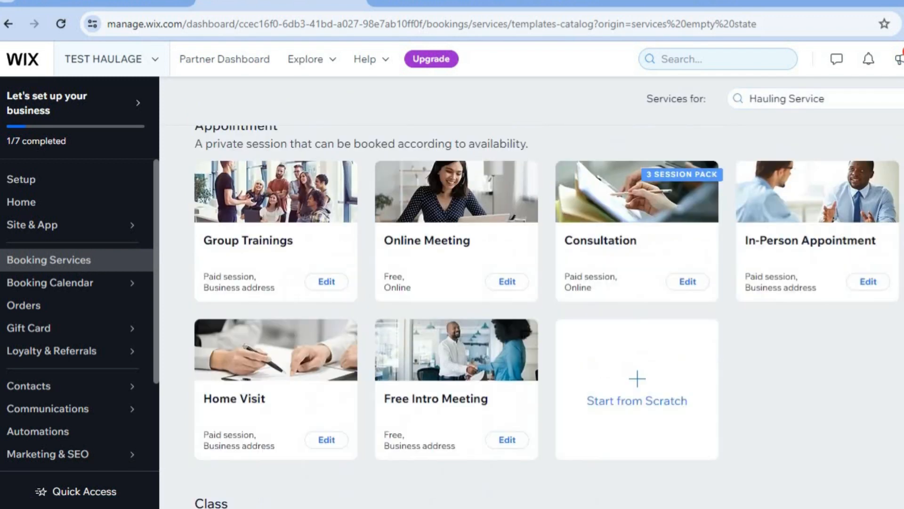
click(633, 424)
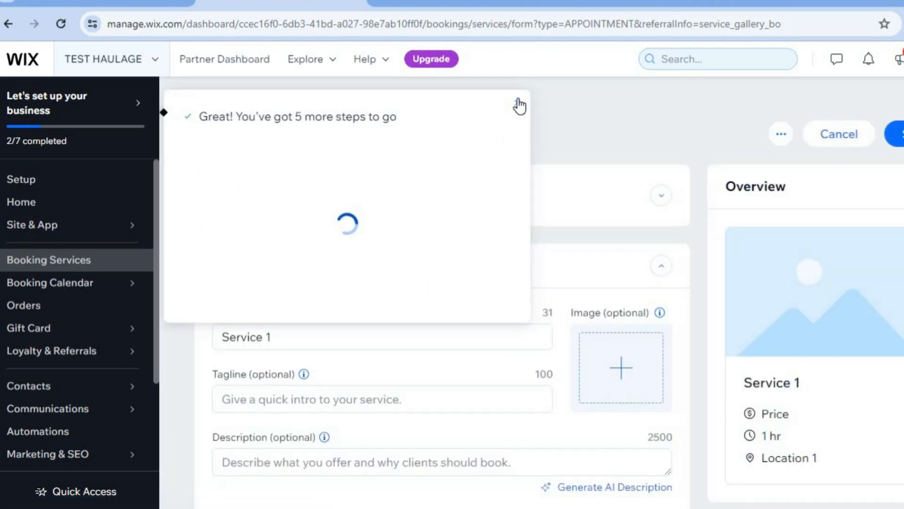
click(519, 105)
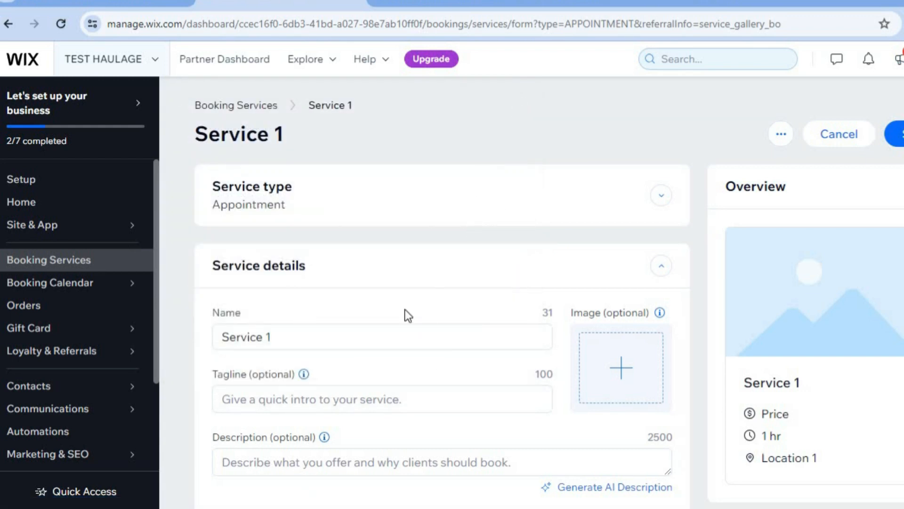
Rename the new booking service as TEST HAULAGE.
triple_click(359, 330)
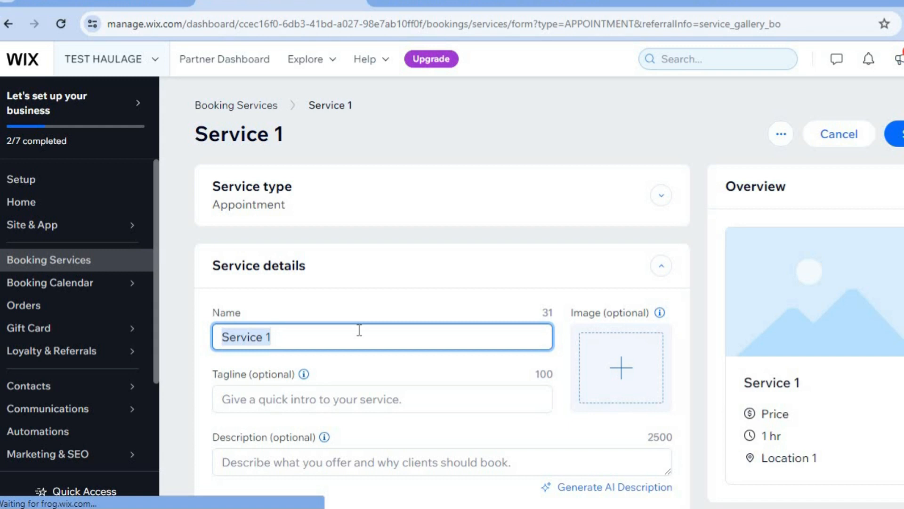
text(TEST HA)
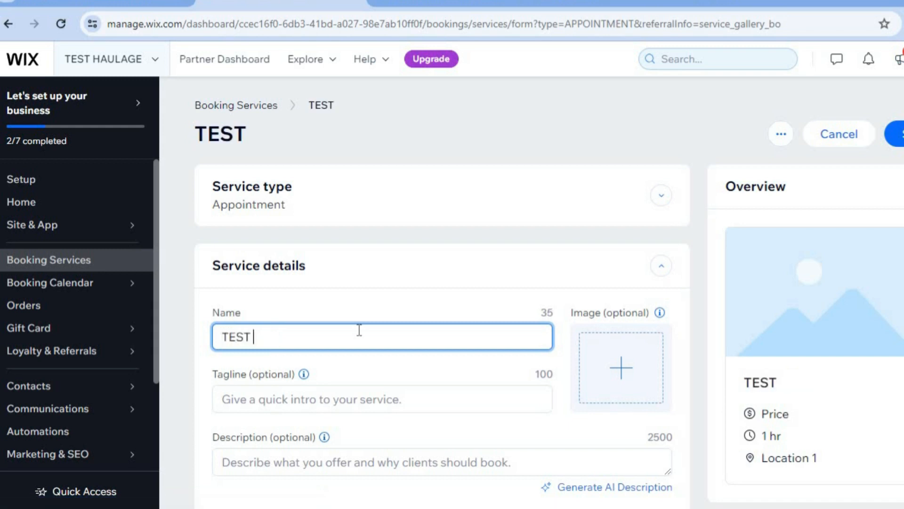
text(ULAGE)
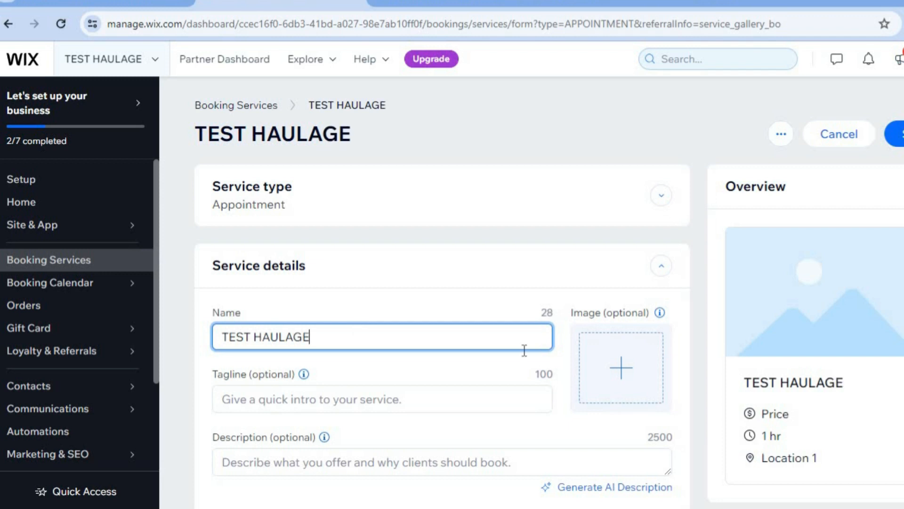
Search the media library for TRUCKS and add the photo of parked trucks under a roof as the service image.
click(612, 368)
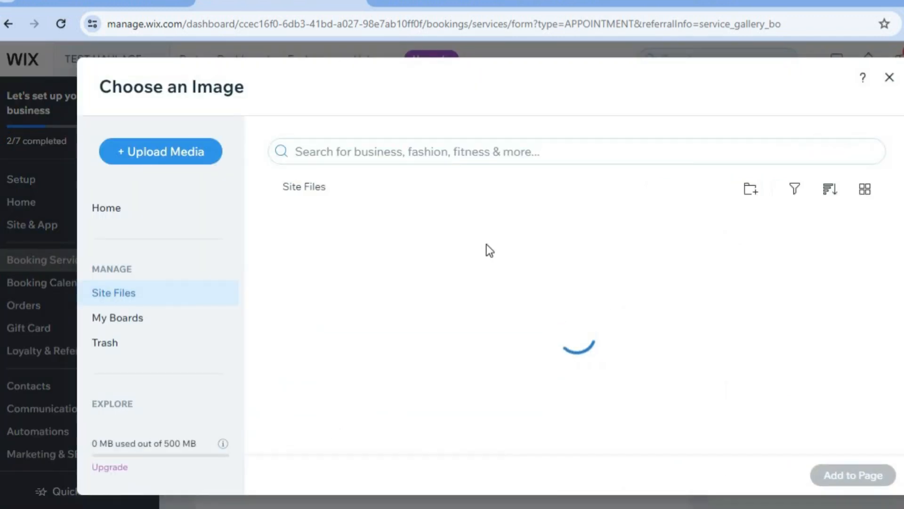
click(394, 149)
text(TRUC)
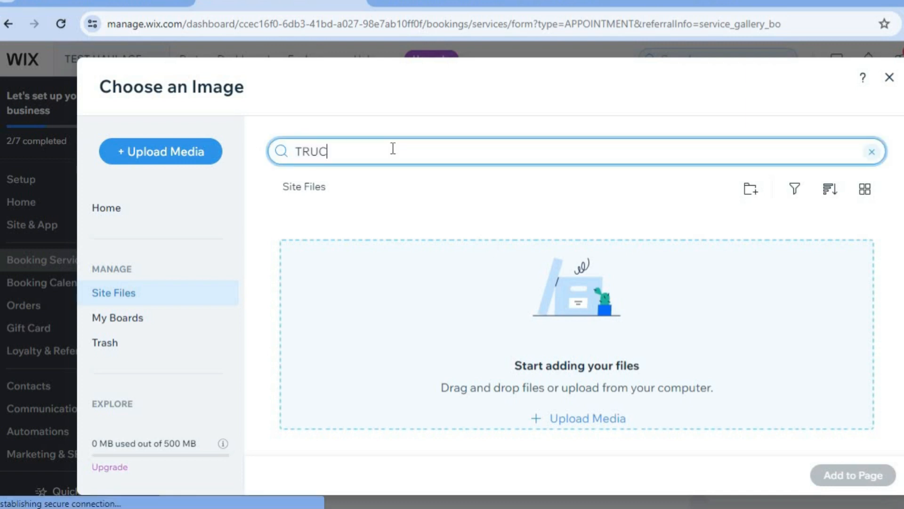
text(KS)
key(Return)
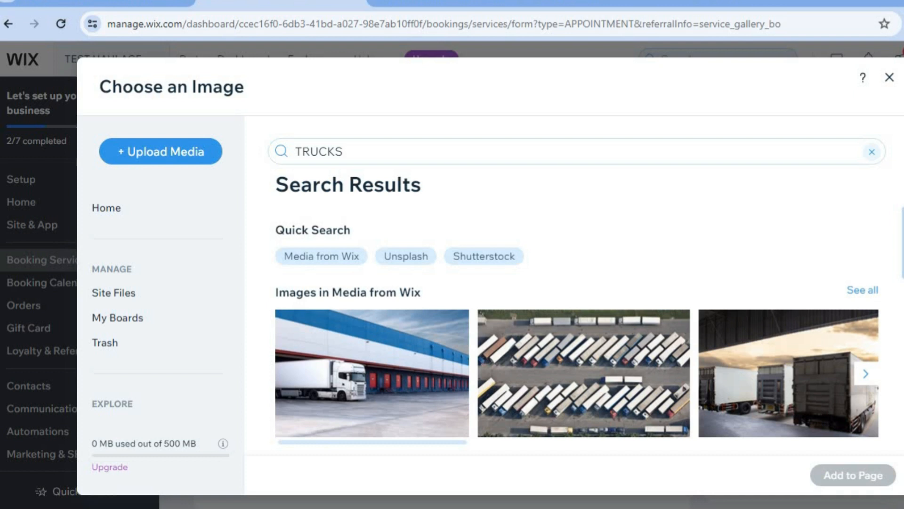
scroll(577, 330, down, 3)
scroll(800, 325, up, 2)
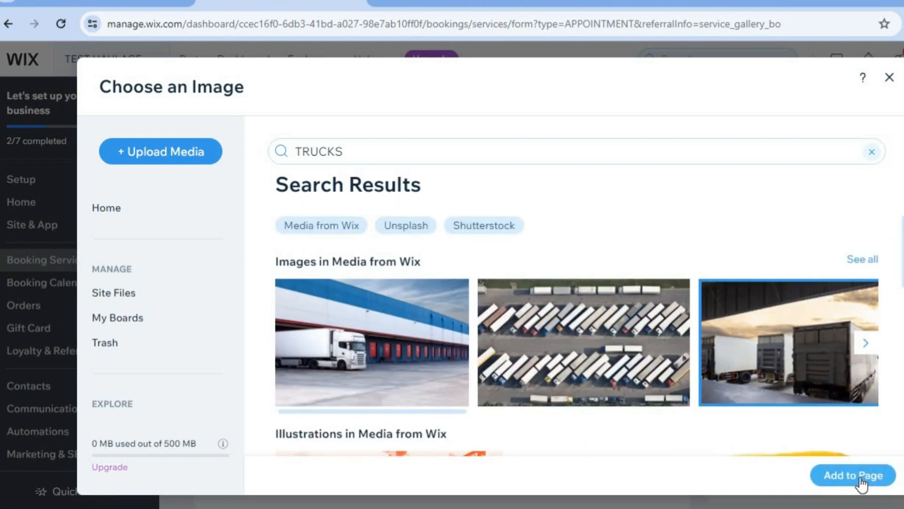
click(861, 478)
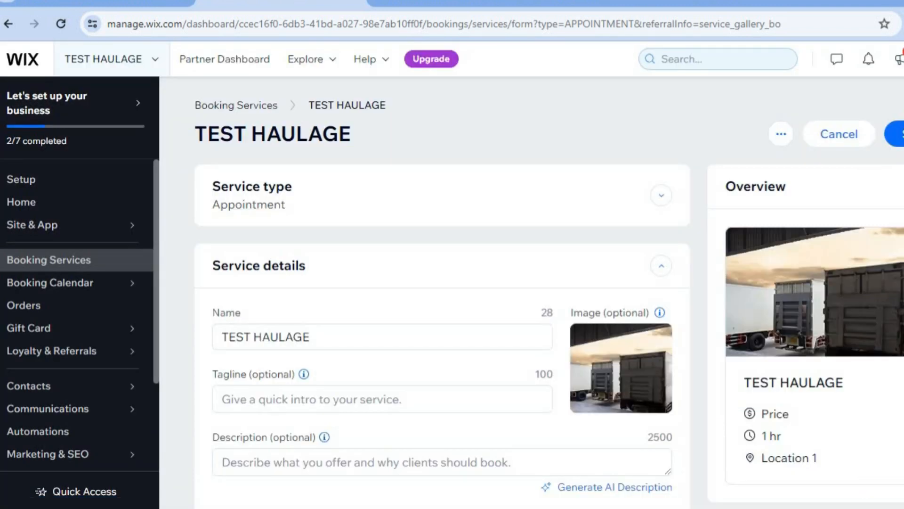
Set the fixed price per session to J$100 and save the service, dismissing the upgrade pop-up.
scroll(466, 341, down, 3)
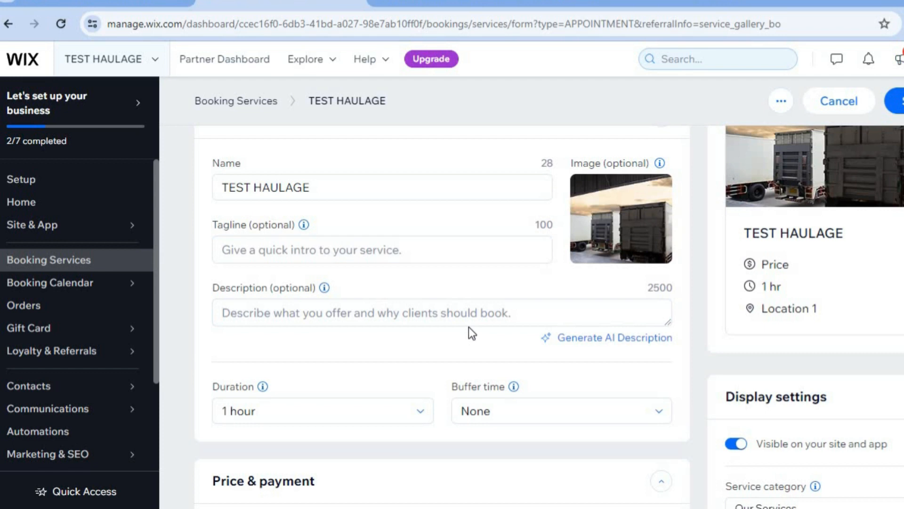
scroll(448, 329, down, 2)
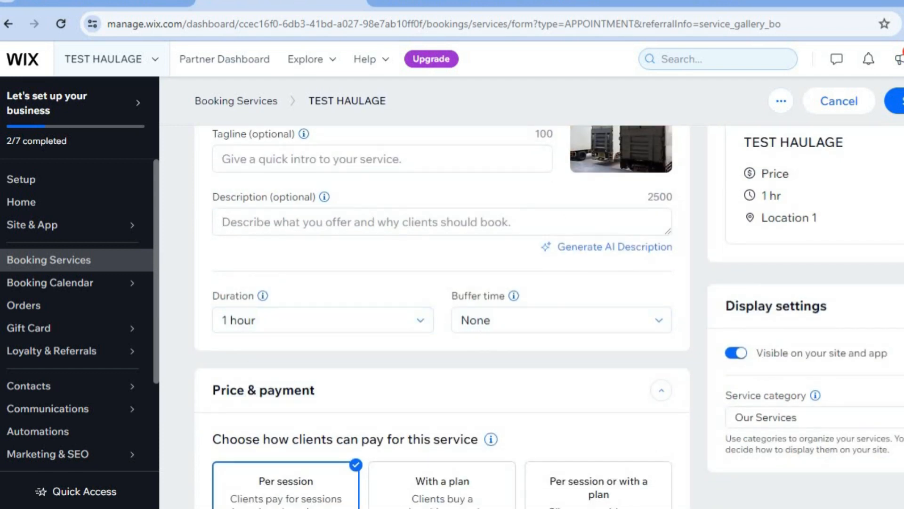
scroll(443, 317, down, 7)
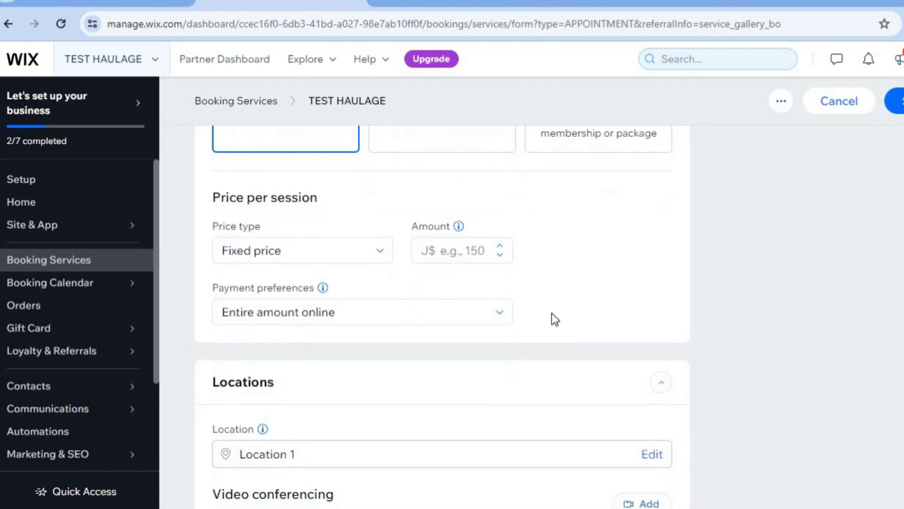
click(478, 255)
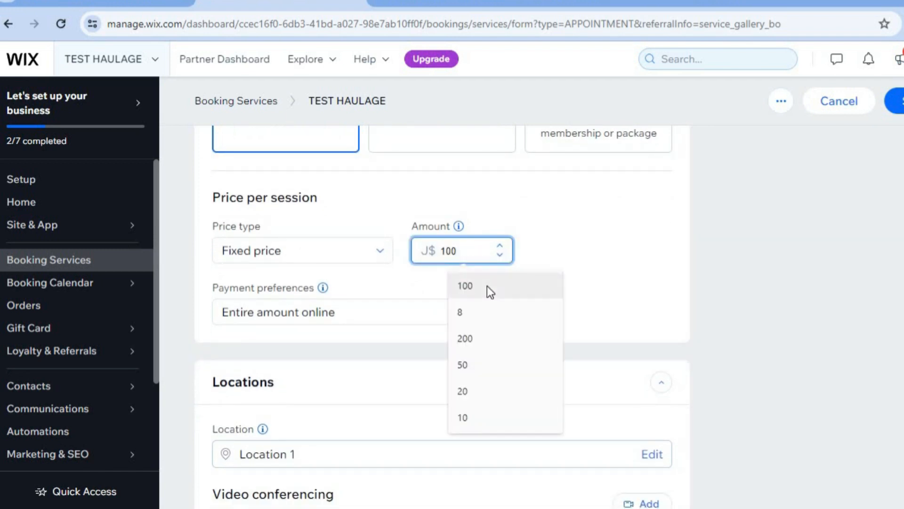
click(489, 286)
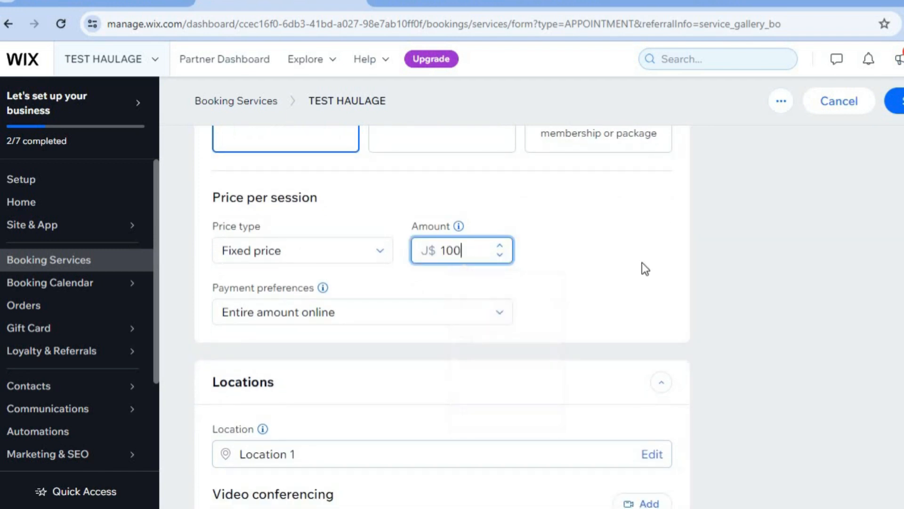
click(900, 107)
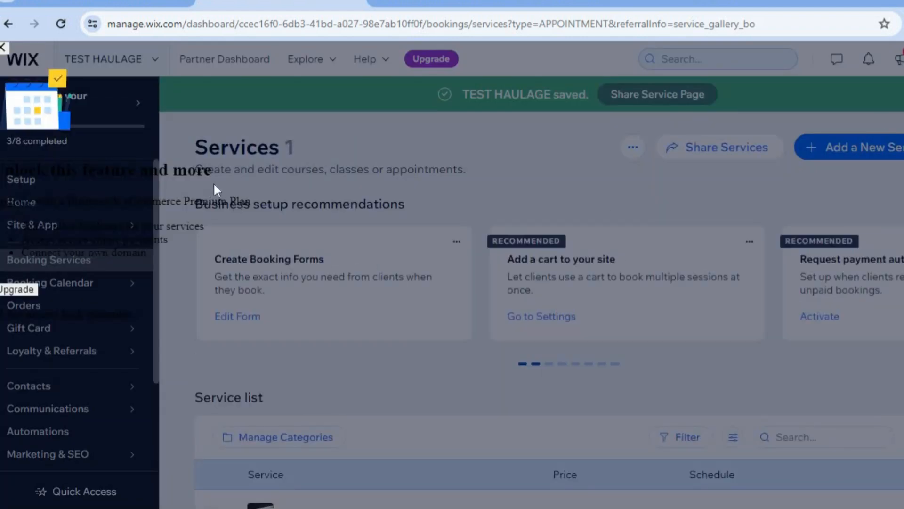
click(3, 47)
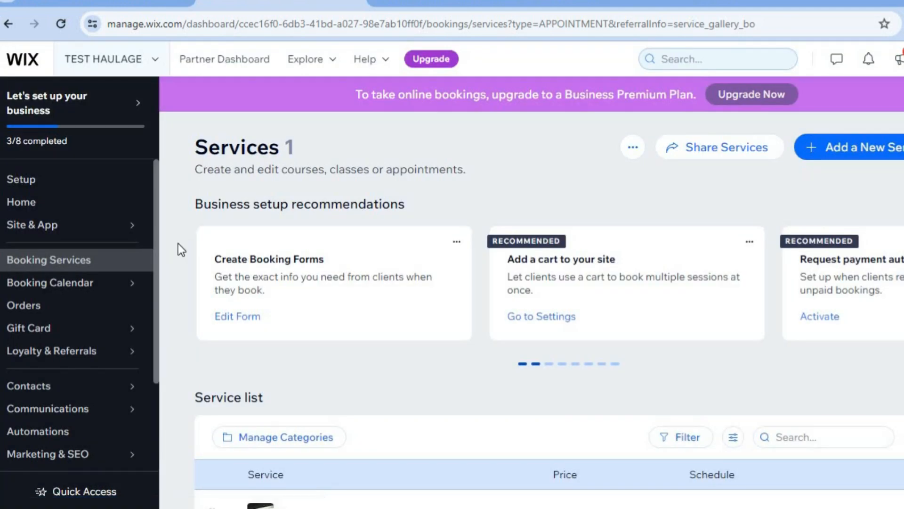
Go to the site's payments dashboard and open the management of accepted payment methods.
mouse_move(81, 281)
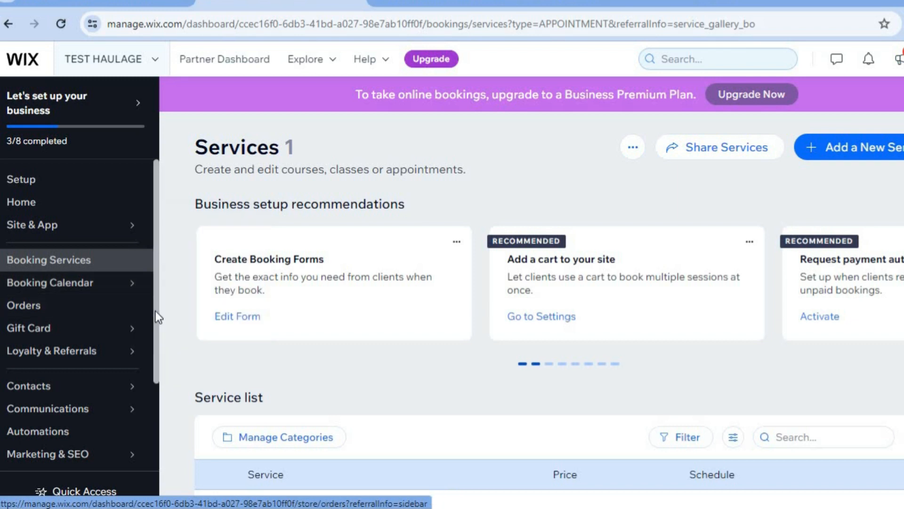
scroll(156, 313, down, 2)
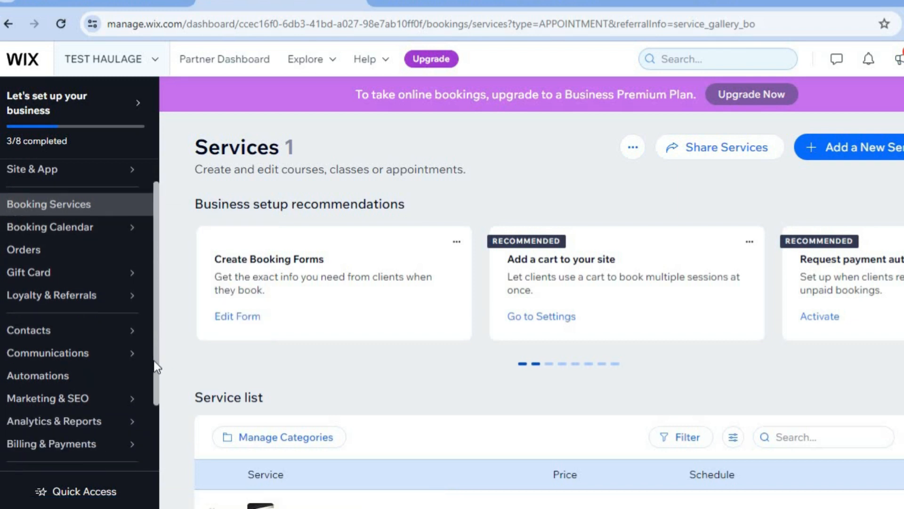
scroll(150, 389, down, 1)
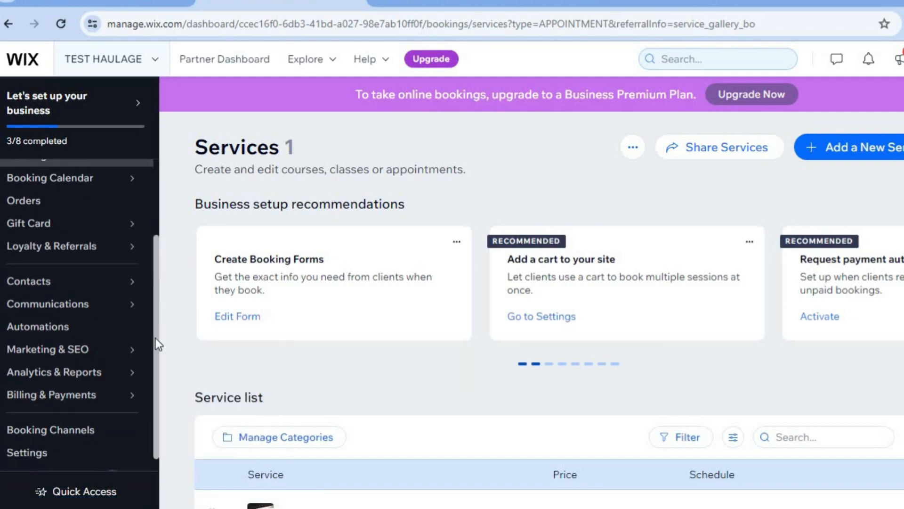
scroll(155, 346, down, 1)
mouse_move(100, 386)
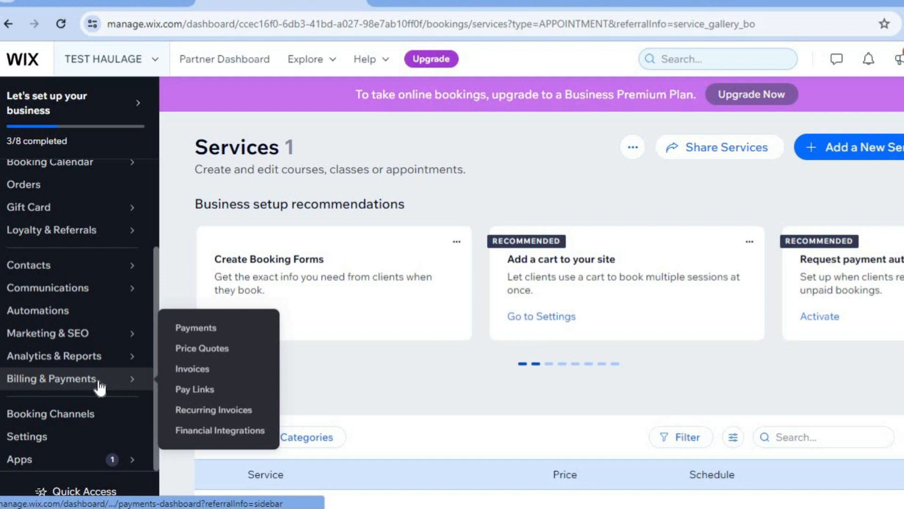
click(197, 330)
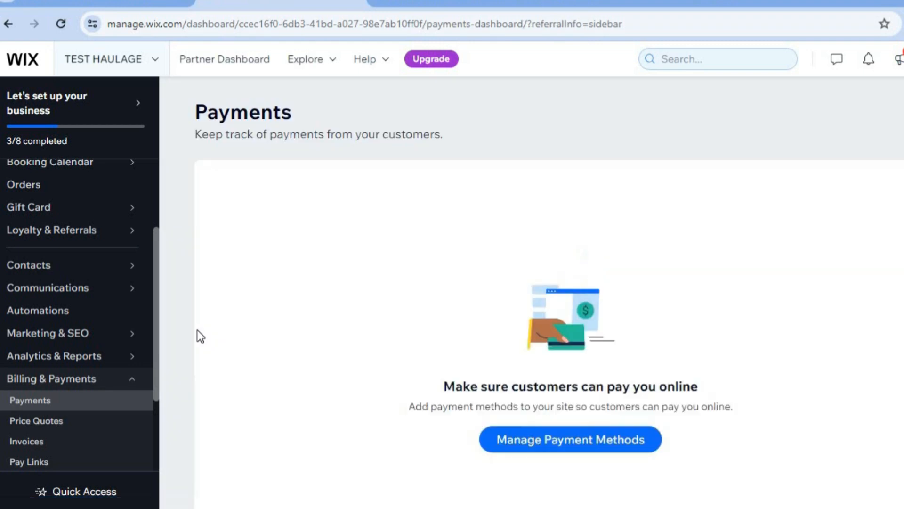
click(569, 445)
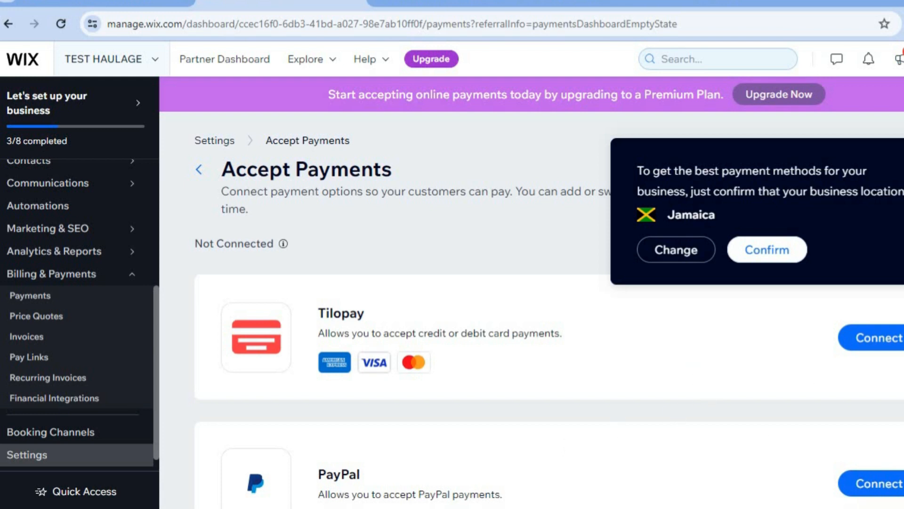
Change the business location to United States and view the additional payment options.
scroll(550, 311, down, 1)
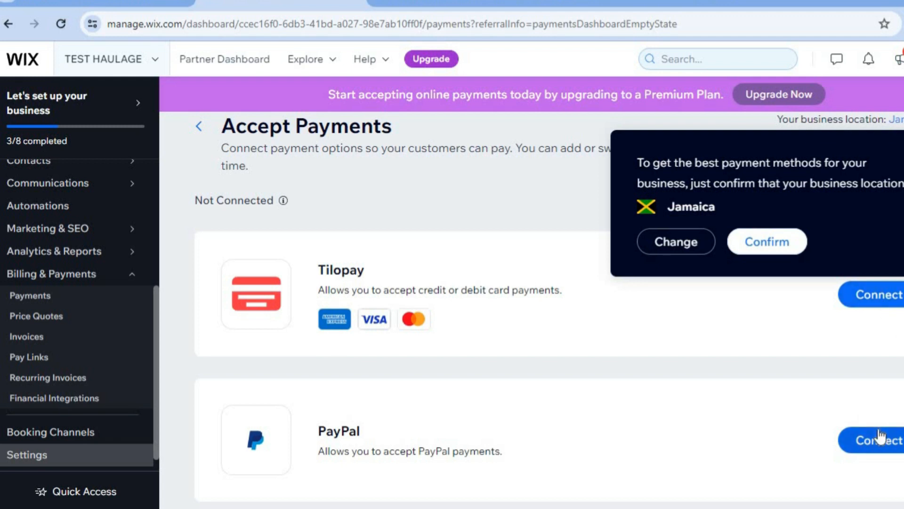
click(662, 249)
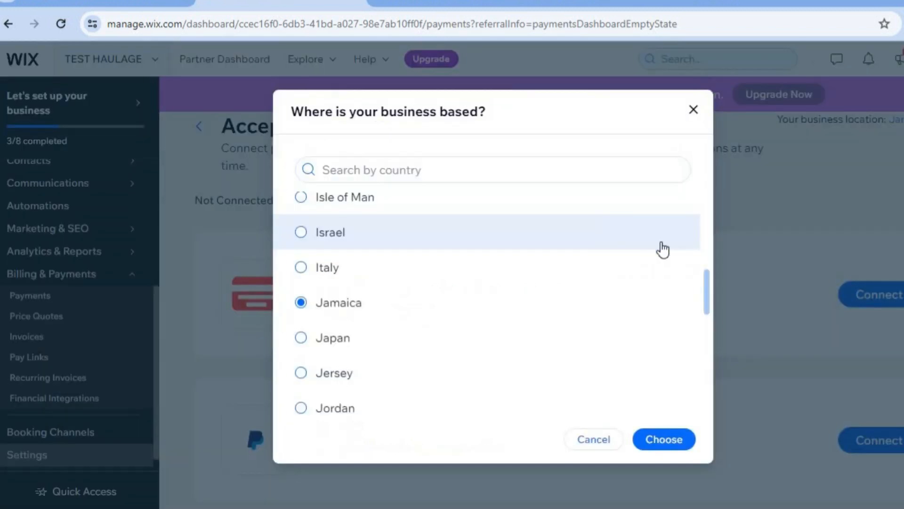
click(481, 177)
text(UNITED)
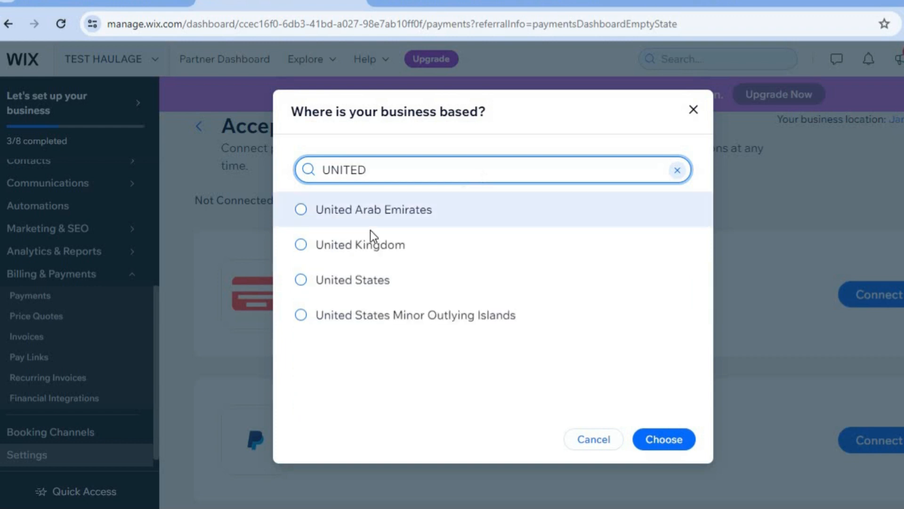
click(344, 271)
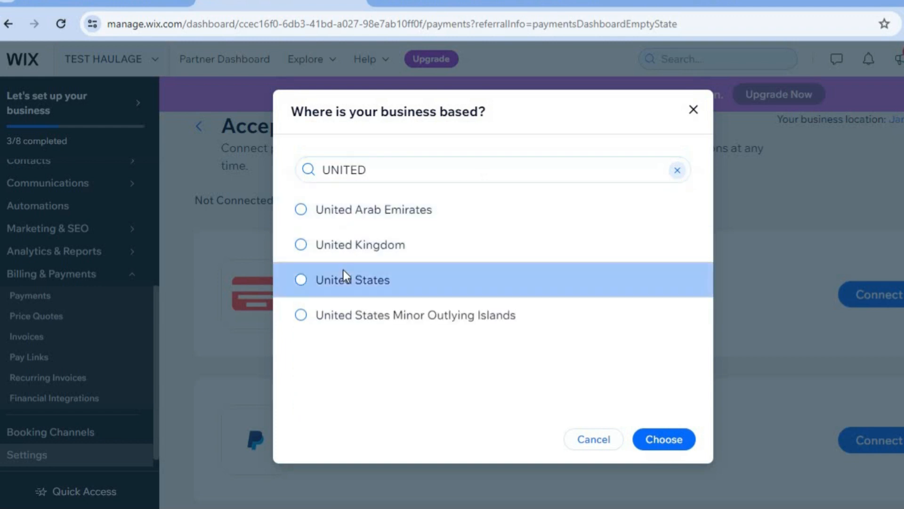
click(656, 442)
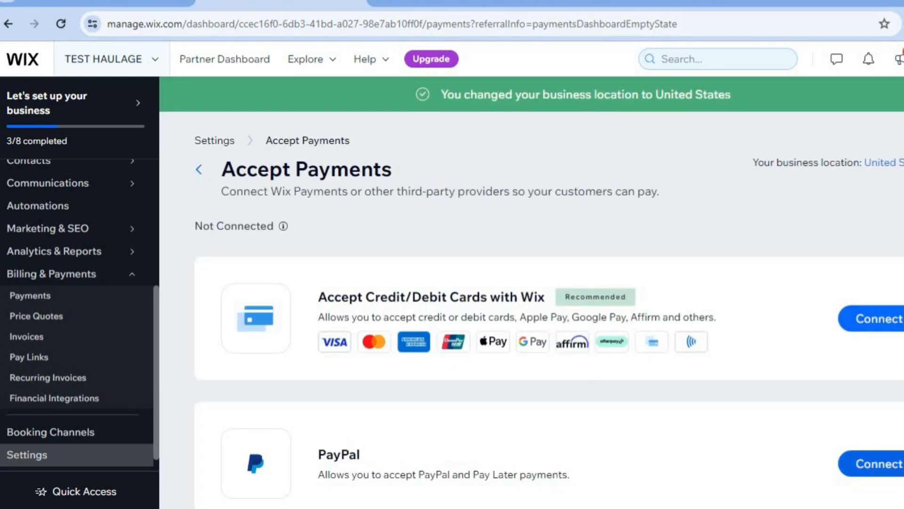
scroll(549, 311, down, 5)
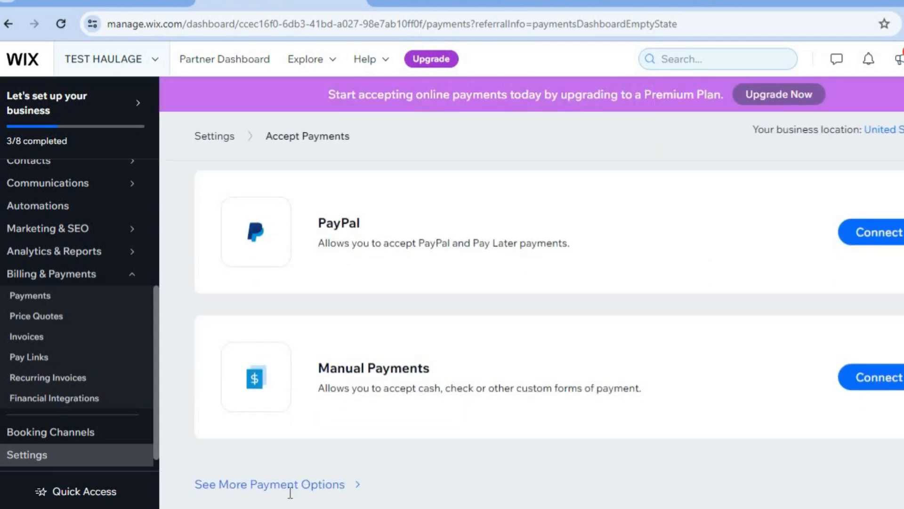
click(276, 485)
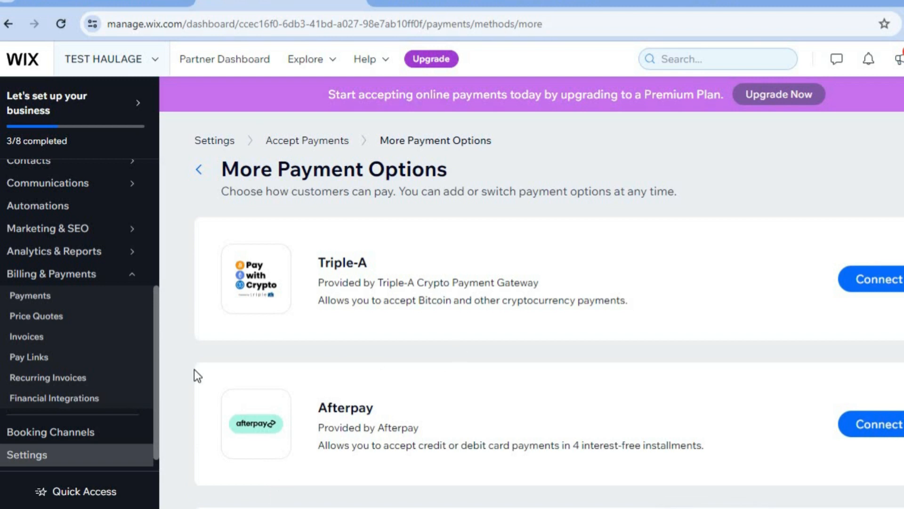
Return to the site's setup page and start designing the website from a designed template.
drag(156, 373, 167, 191)
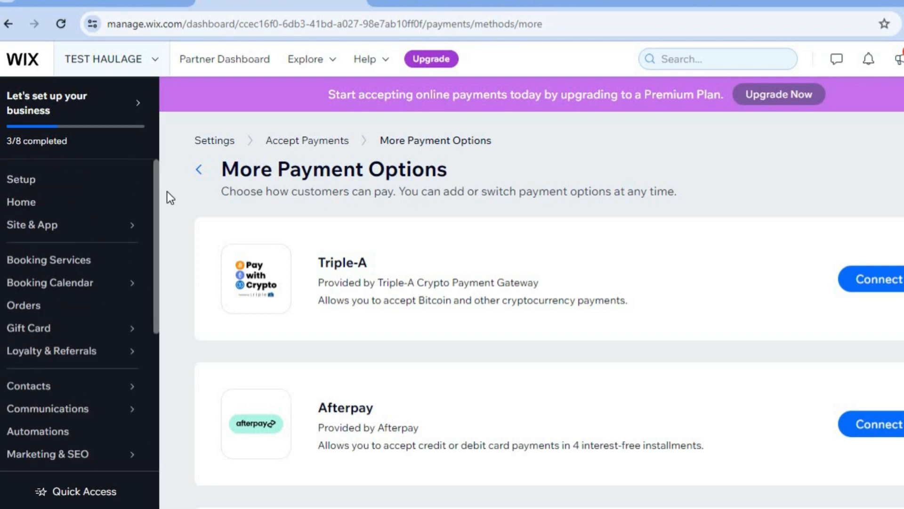
click(59, 188)
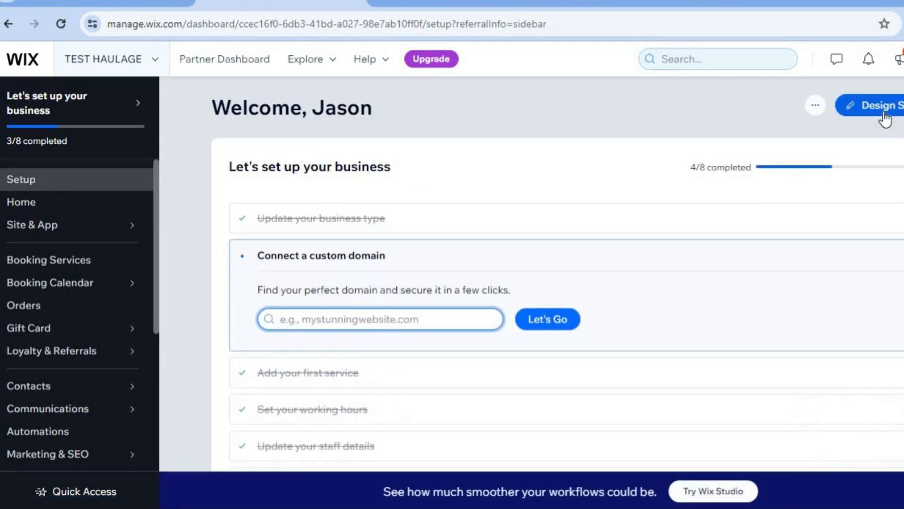
click(884, 115)
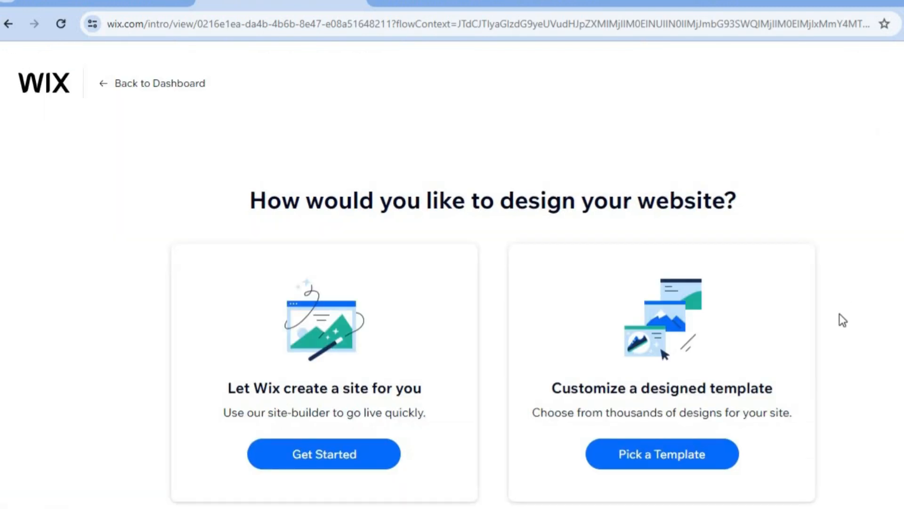
click(668, 460)
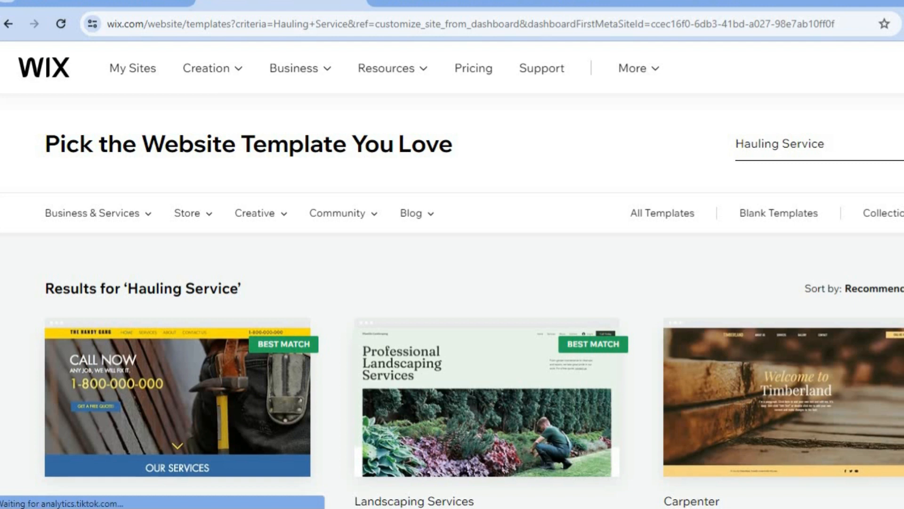
Choose the Moving Company template from the Hauling Service results for editing and dismiss the AI site text dialog.
scroll(452, 282, down, 7)
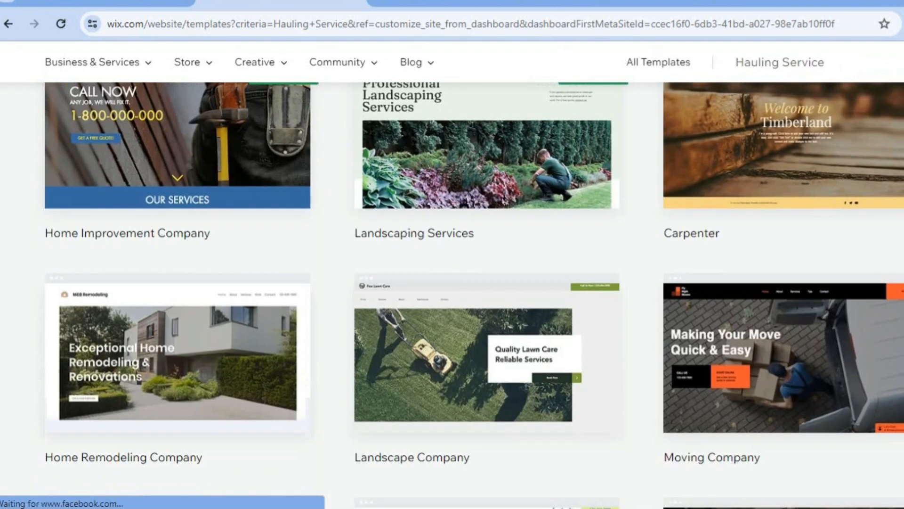
scroll(453, 283, down, 3)
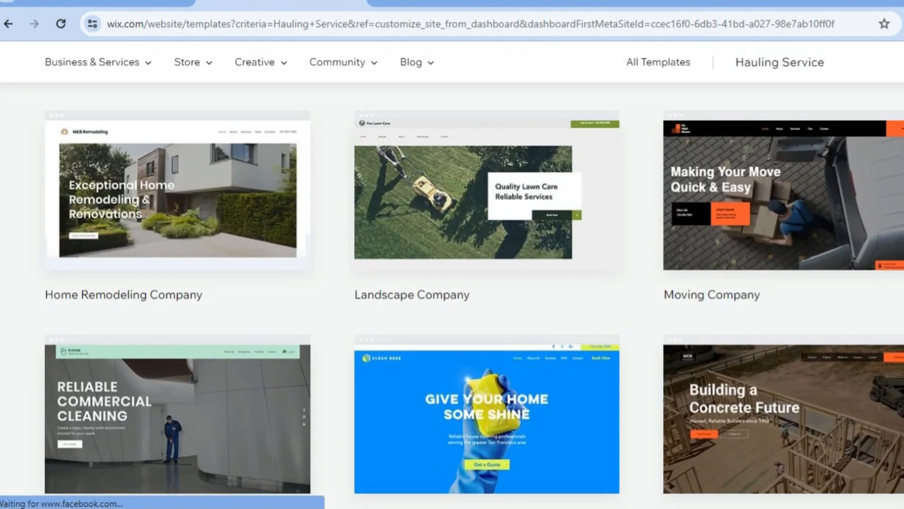
scroll(841, 247, down, 1)
mouse_move(796, 194)
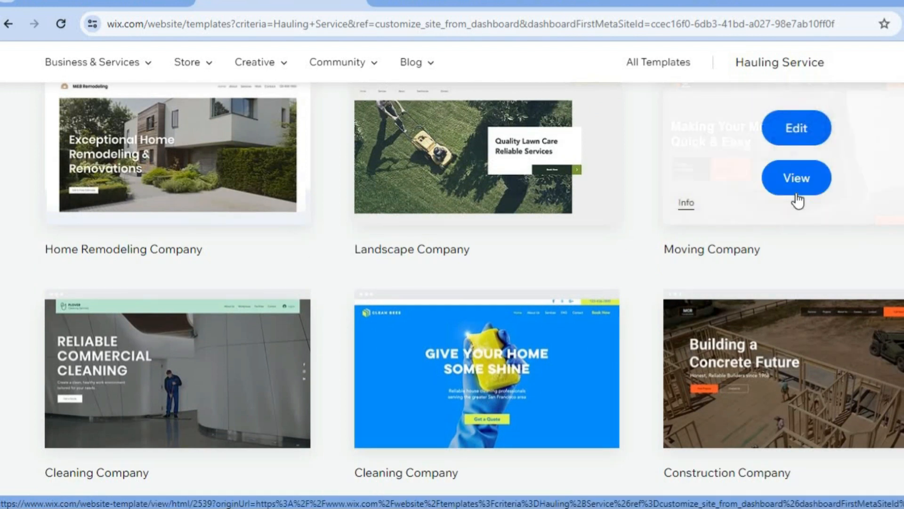
click(795, 126)
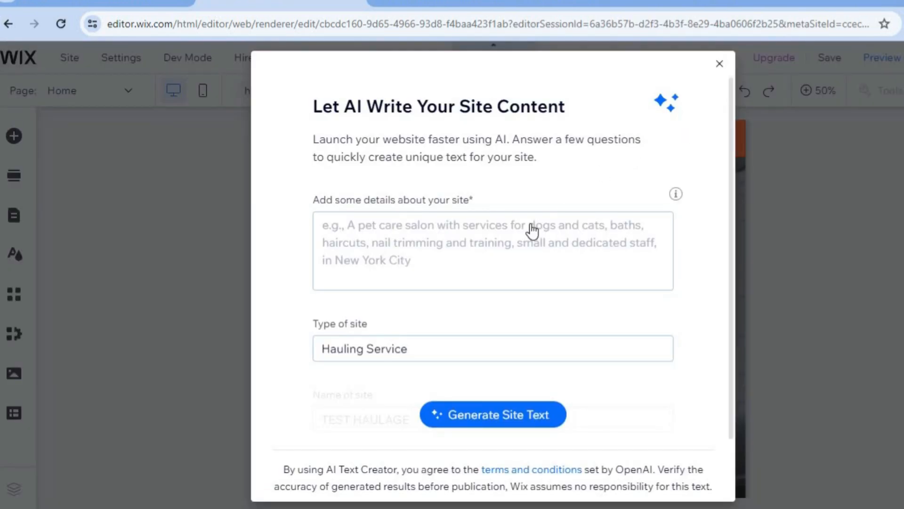
click(483, 244)
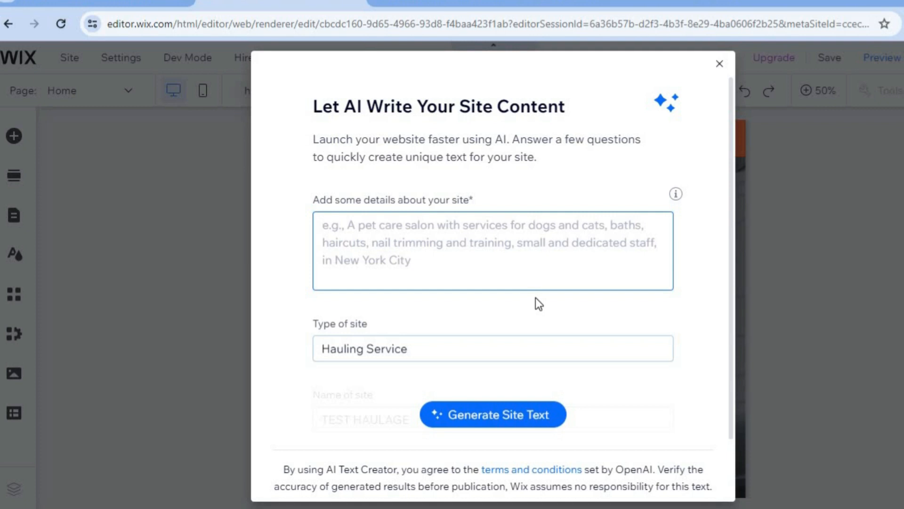
click(720, 64)
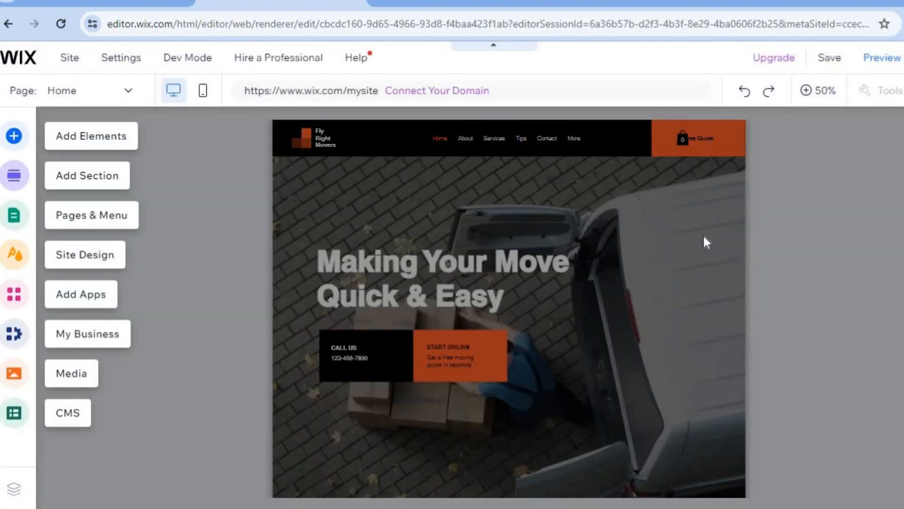
Open the header's Quick Edit options on the Home page and review its company name paragraph, menu and button settings.
click(803, 227)
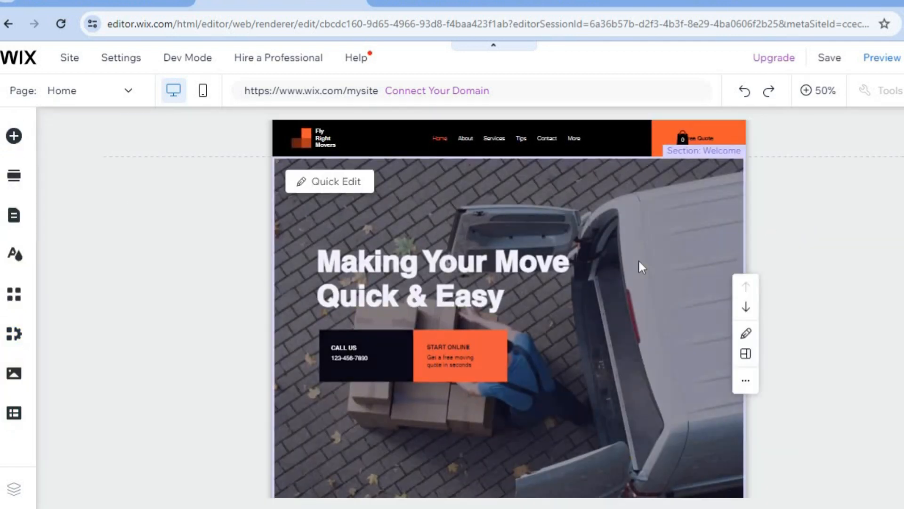
click(816, 98)
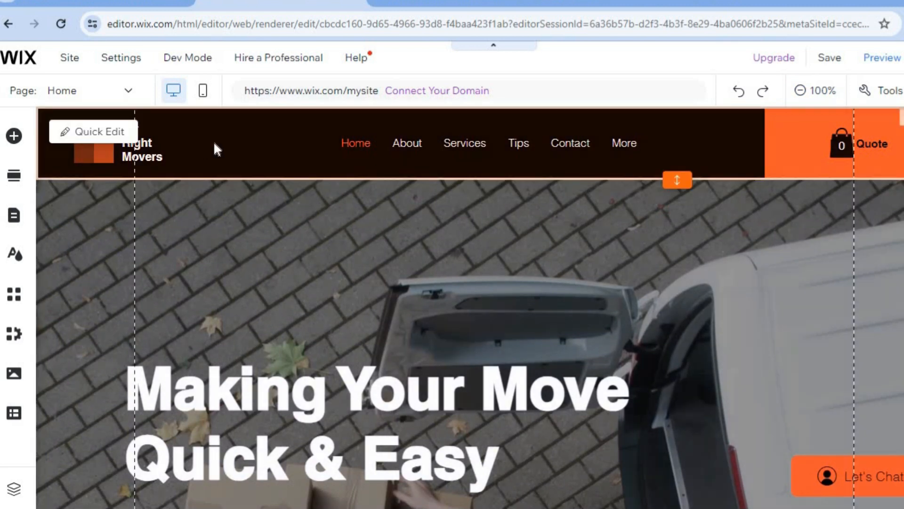
click(79, 134)
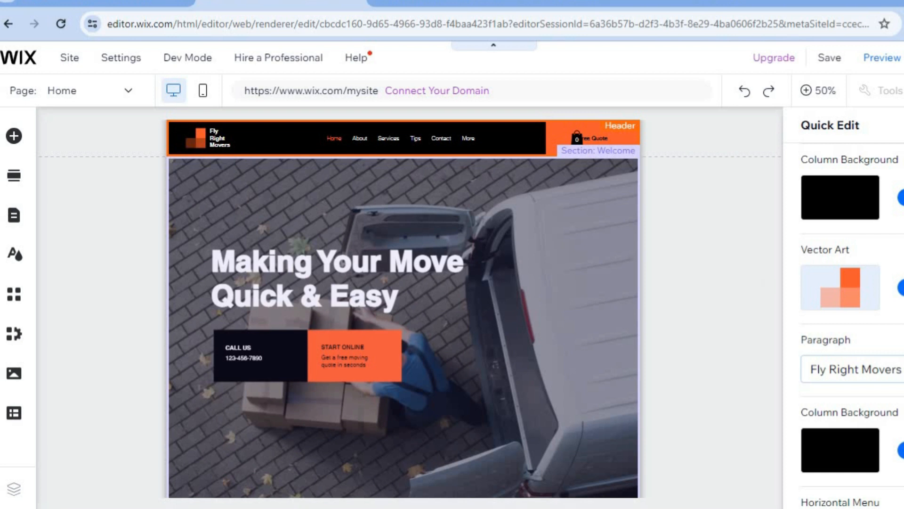
scroll(871, 273, down, 2)
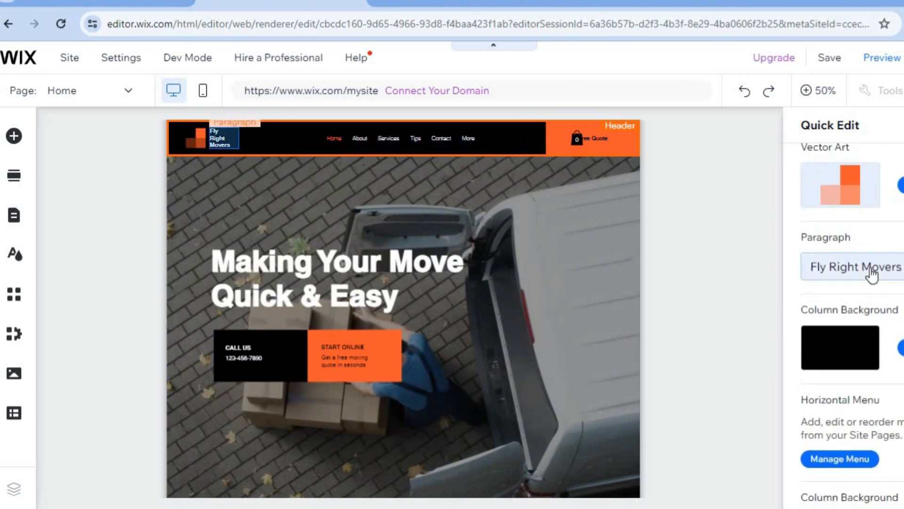
click(895, 272)
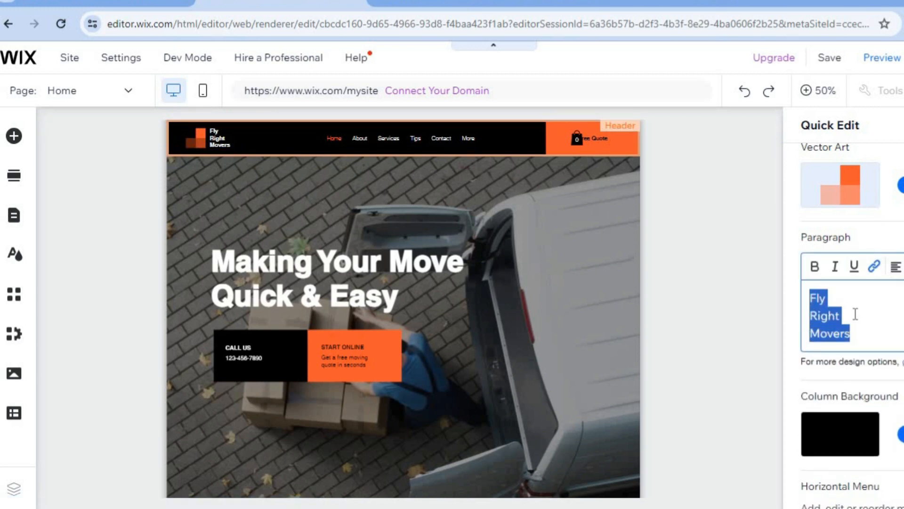
scroll(848, 325, down, 5)
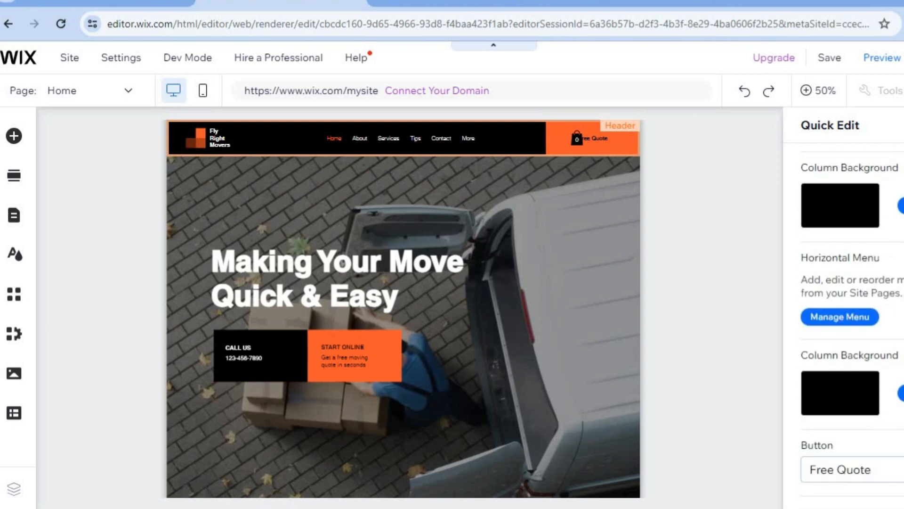
scroll(848, 325, up, 5)
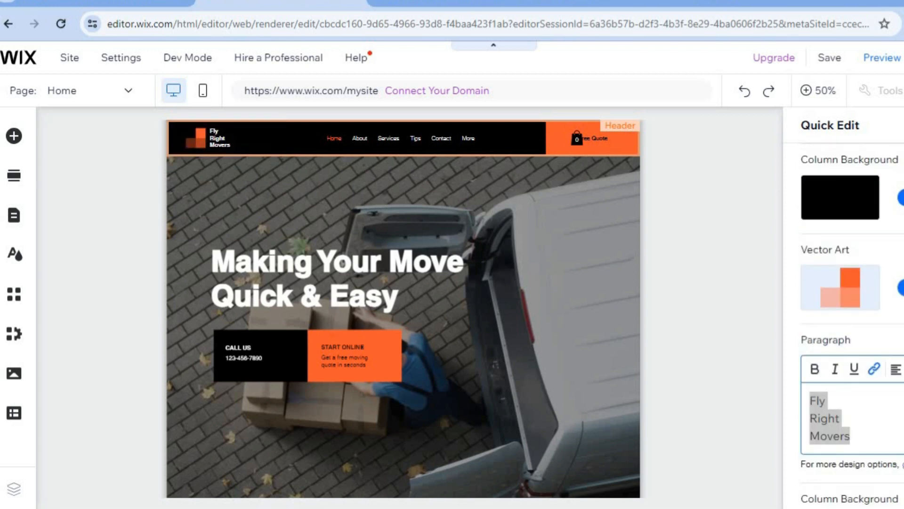
Review the Quick Edit content of the Welcome section, including its background, title and paragraphs, and return to the page canvas.
click(481, 249)
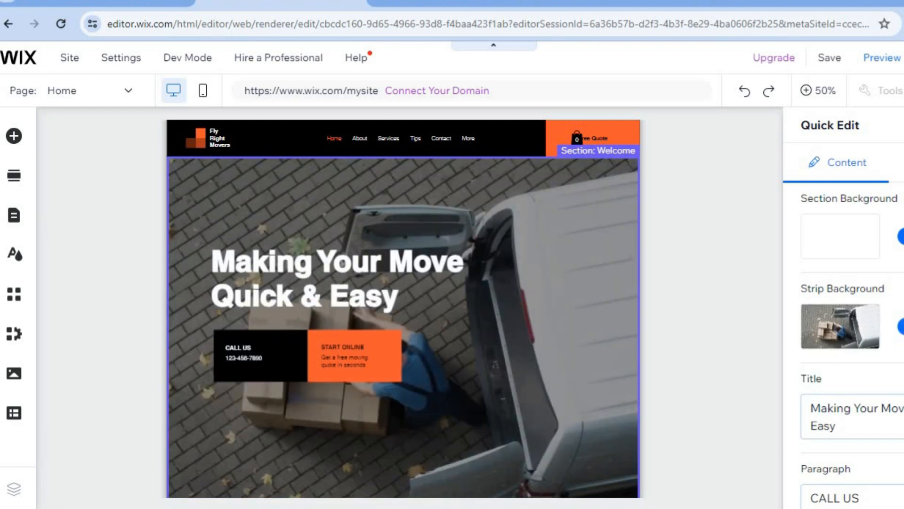
scroll(843, 330, down, 3)
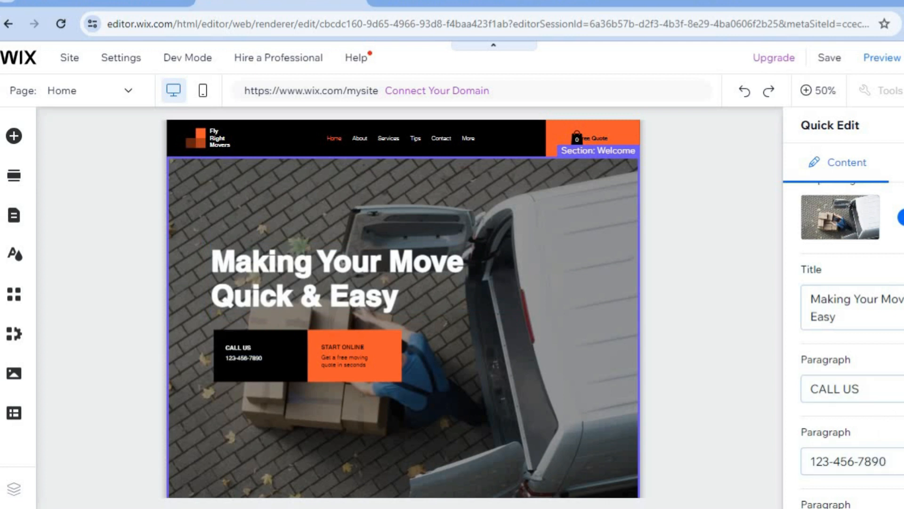
scroll(852, 344, down, 4)
scroll(851, 343, up, 6)
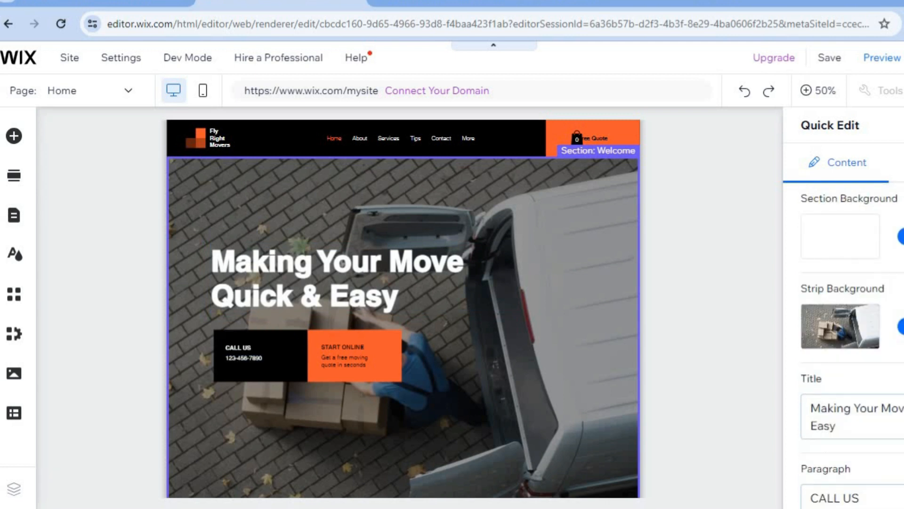
click(550, 247)
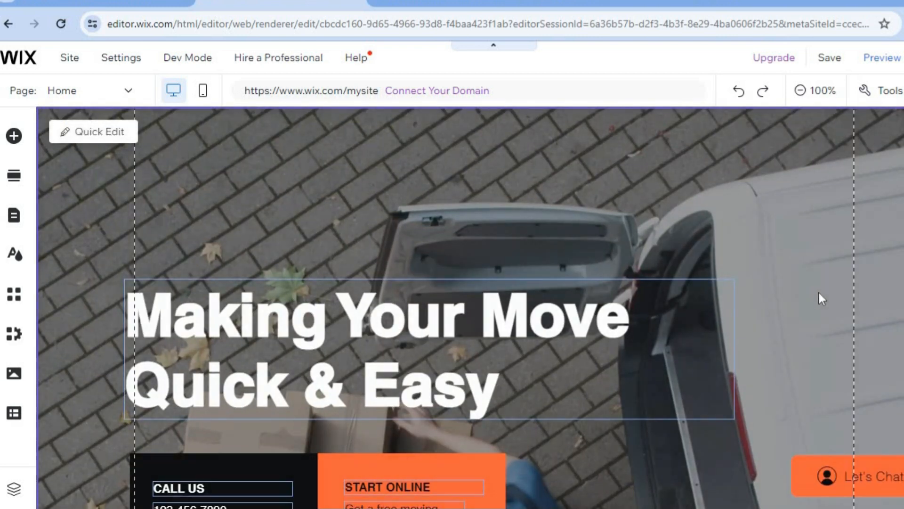
Browse the text, image and button elements that can be added to the page, without adding any.
scroll(471, 306, down, 8)
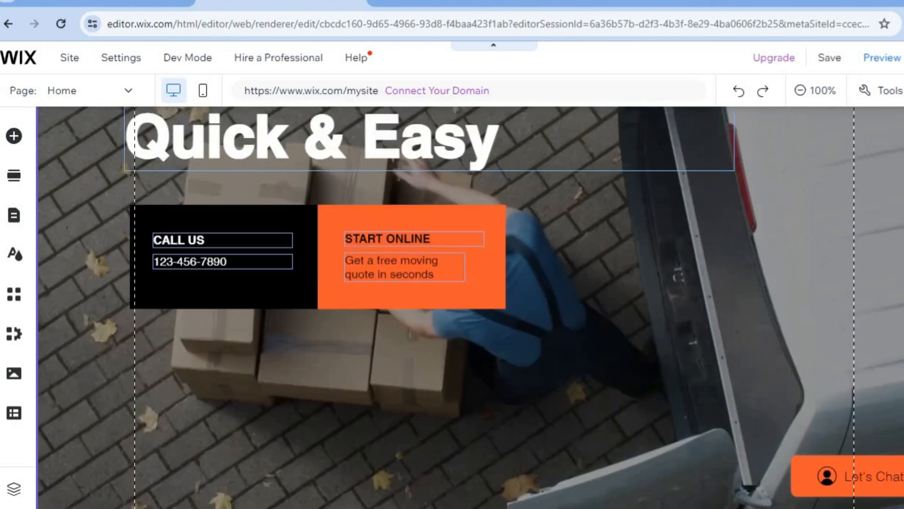
scroll(425, 306, up, 1)
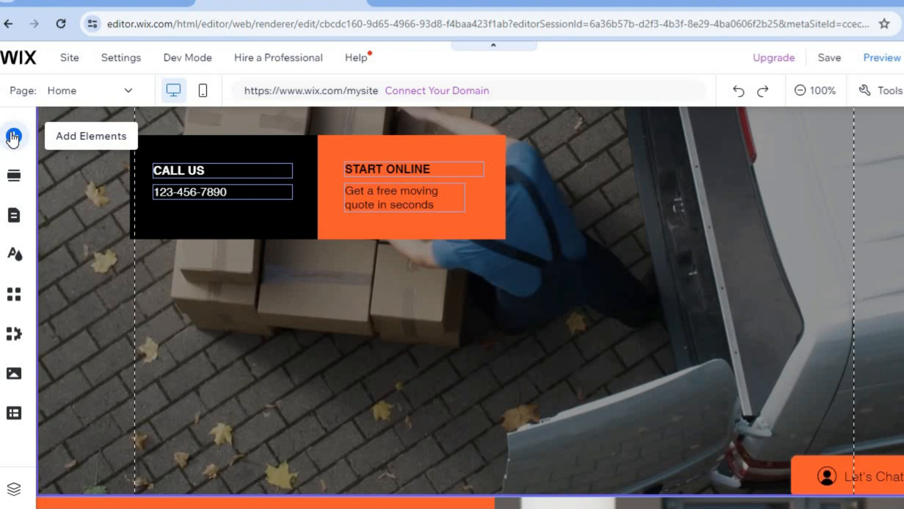
click(13, 138)
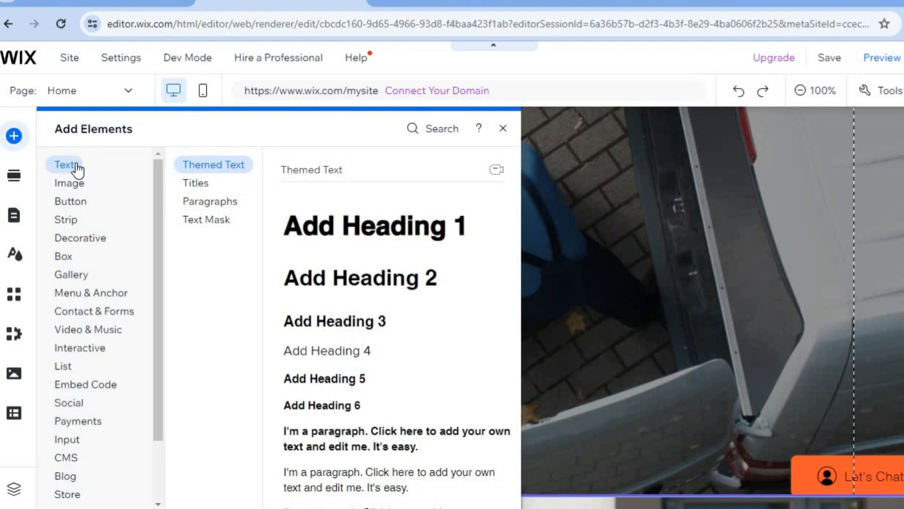
click(85, 185)
click(95, 206)
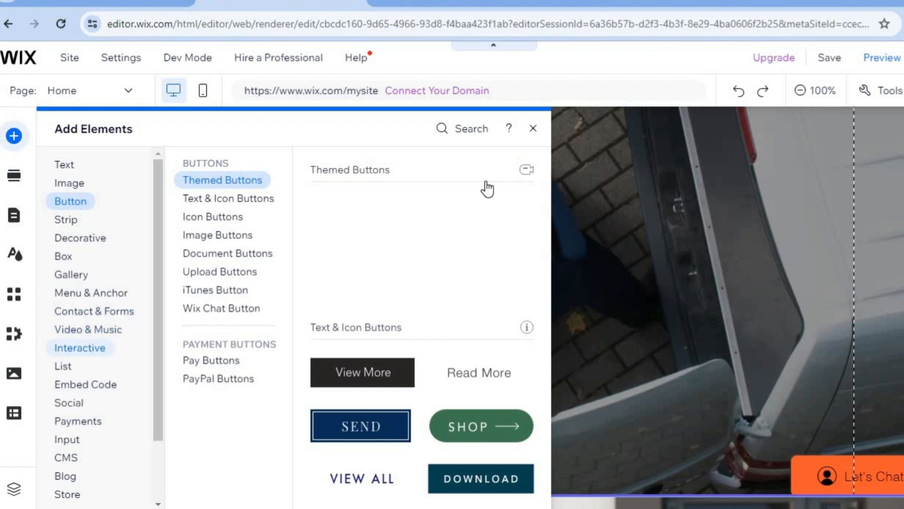
click(533, 128)
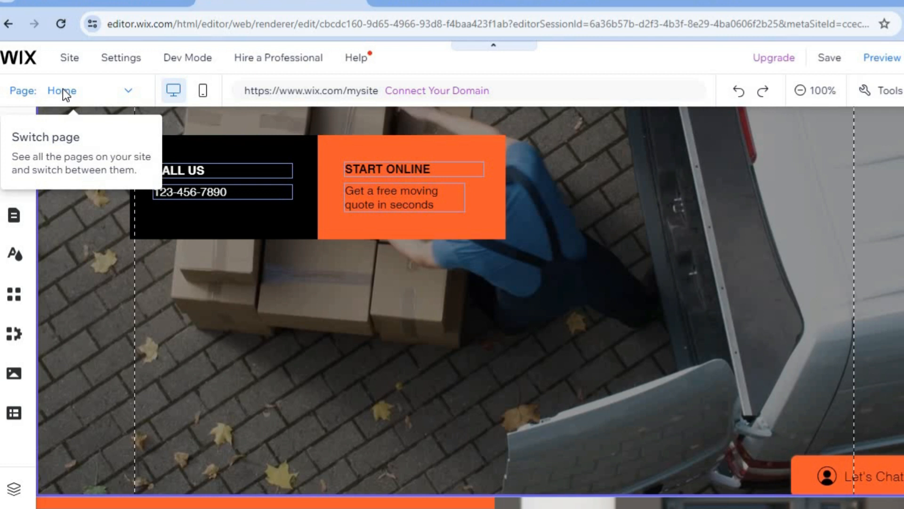
Switch the editor to the About page and look through its sections.
click(86, 90)
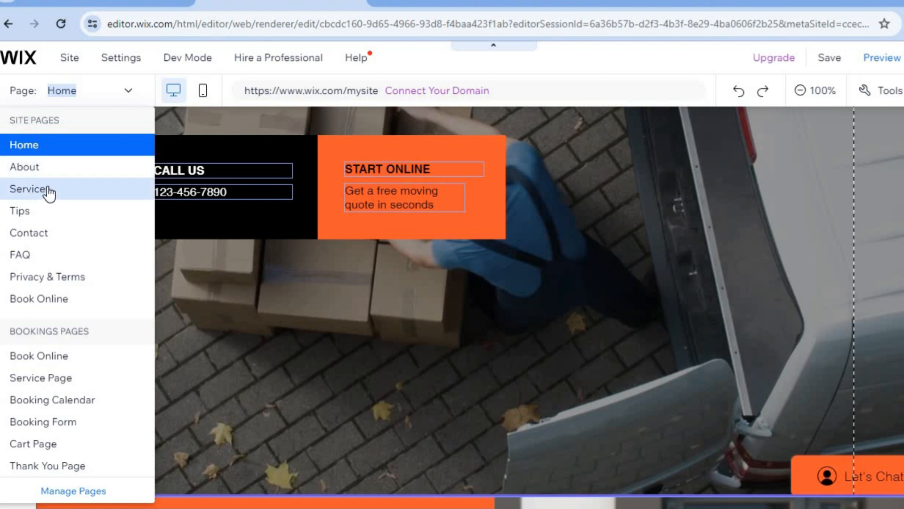
click(46, 165)
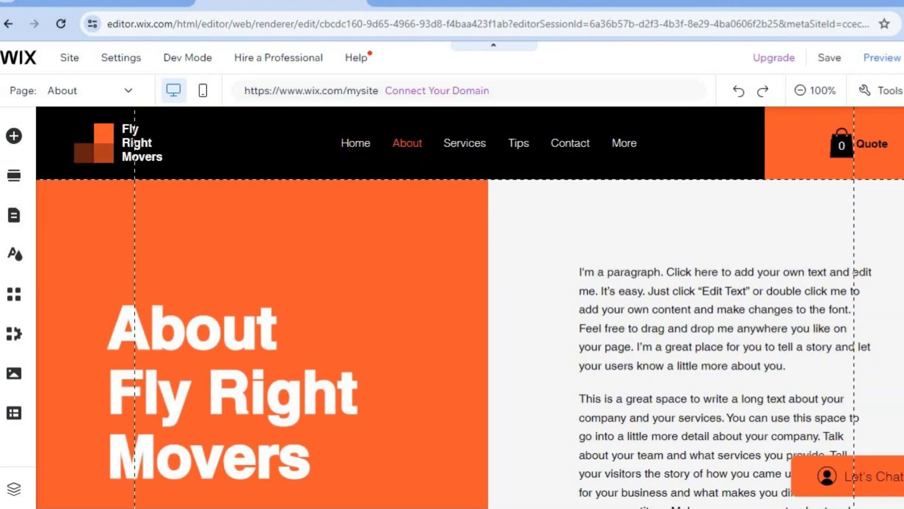
scroll(470, 304, down, 6)
scroll(470, 304, up, 4)
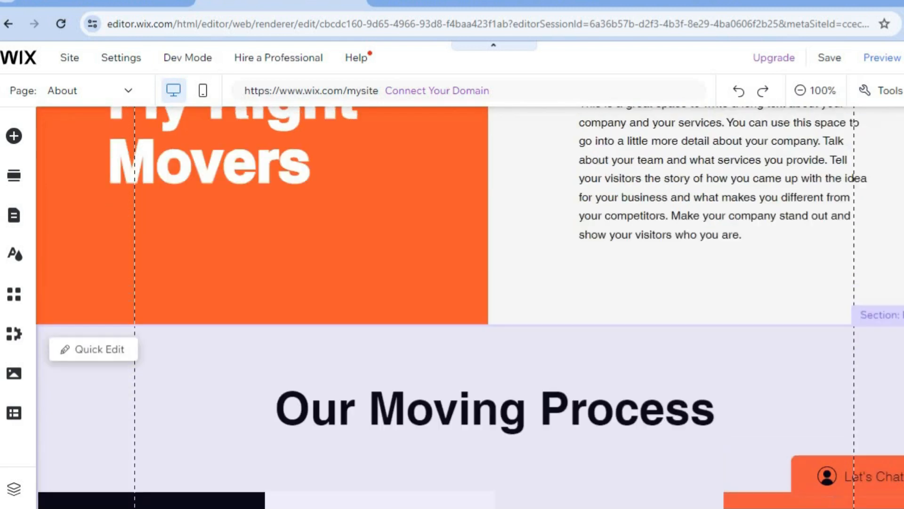
scroll(662, 206, up, 1)
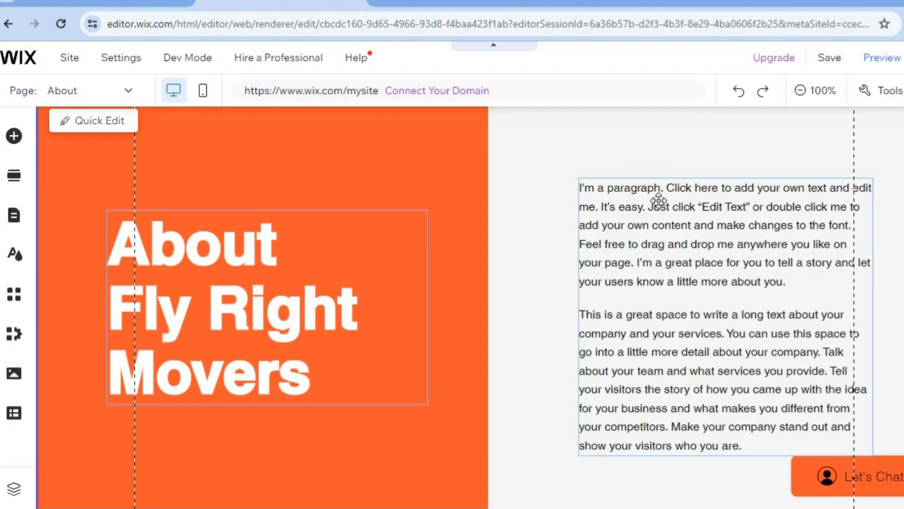
Open the About page's introductory paragraph text for editing and close its text settings.
double_click(662, 206)
click(613, 146)
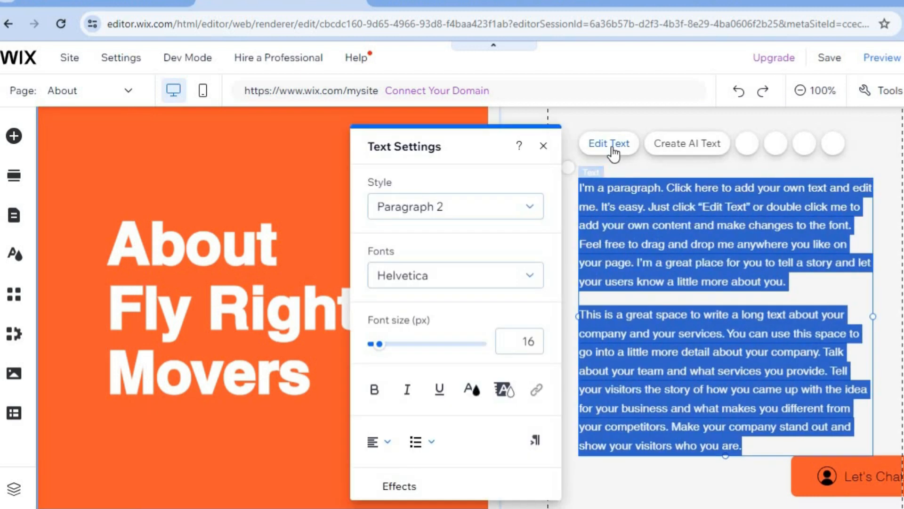
click(545, 148)
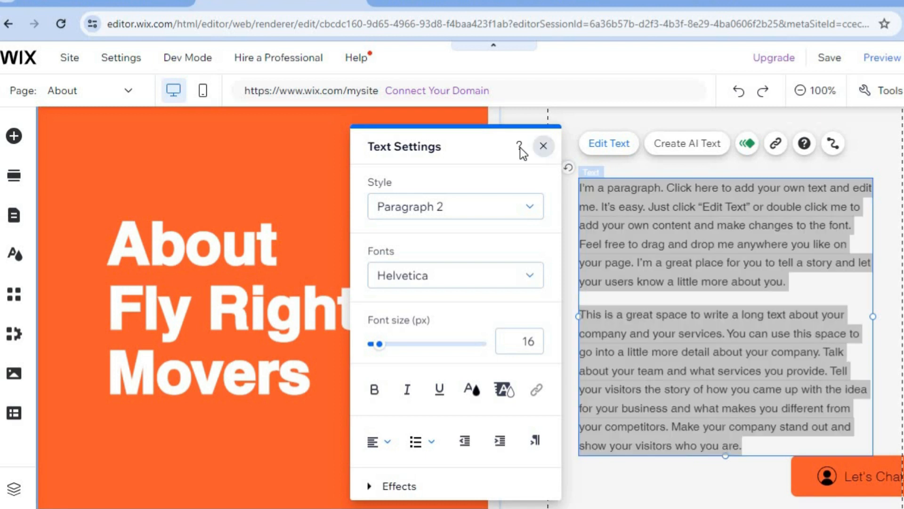
Switch the editor to the Services page and look through its service descriptions and quote form.
click(124, 89)
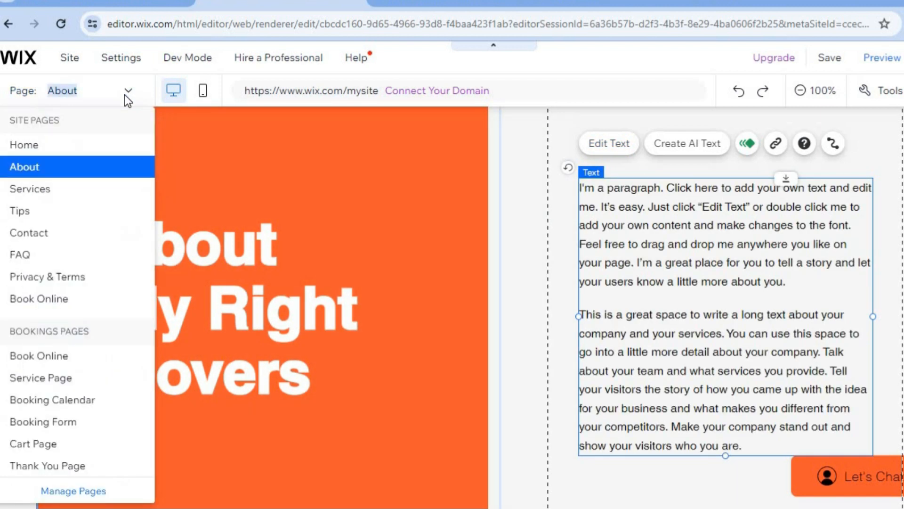
click(60, 184)
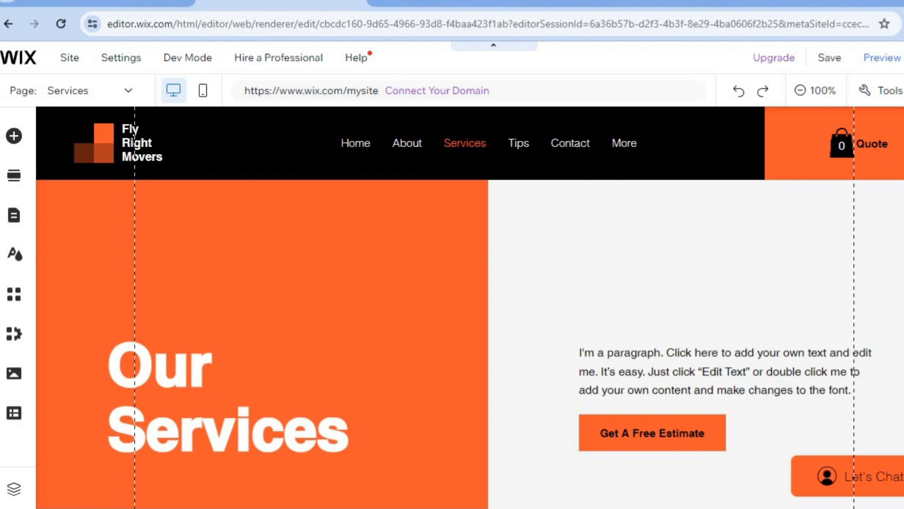
scroll(517, 241, down, 7)
scroll(517, 241, down, 7)
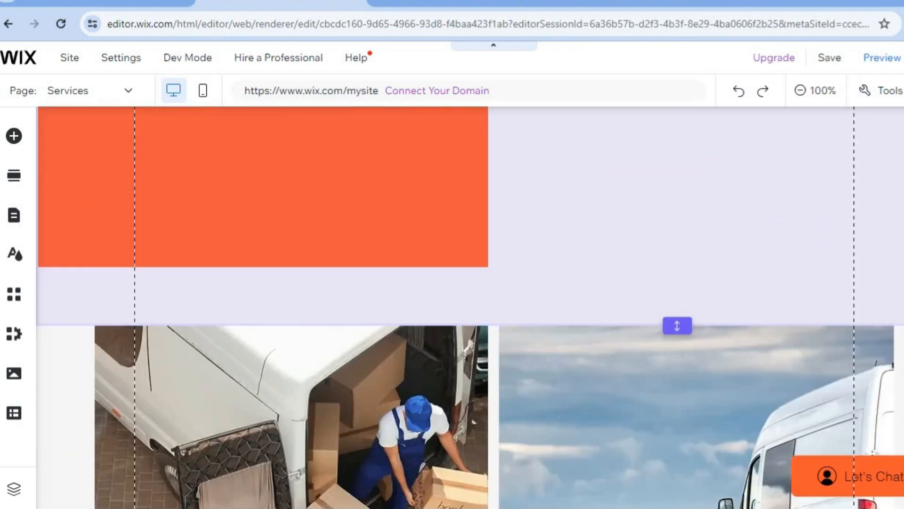
scroll(495, 307, down, 15)
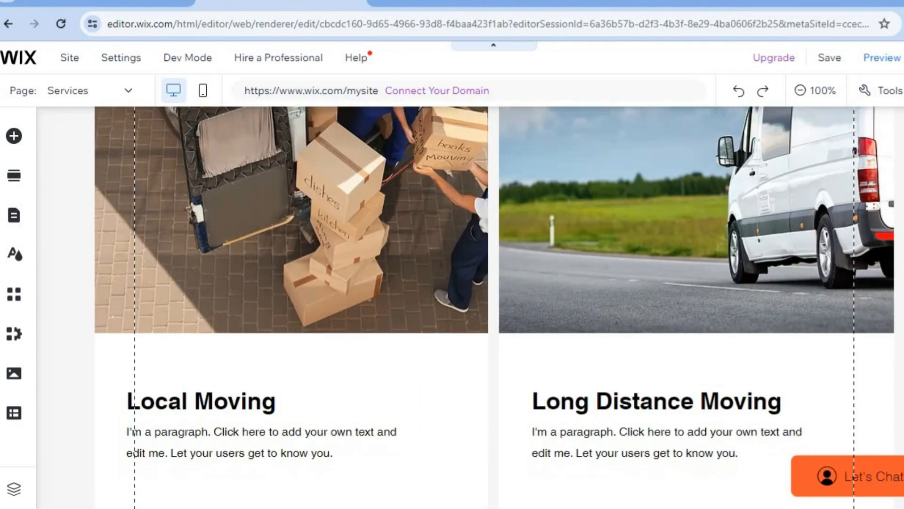
scroll(470, 307, down, 1)
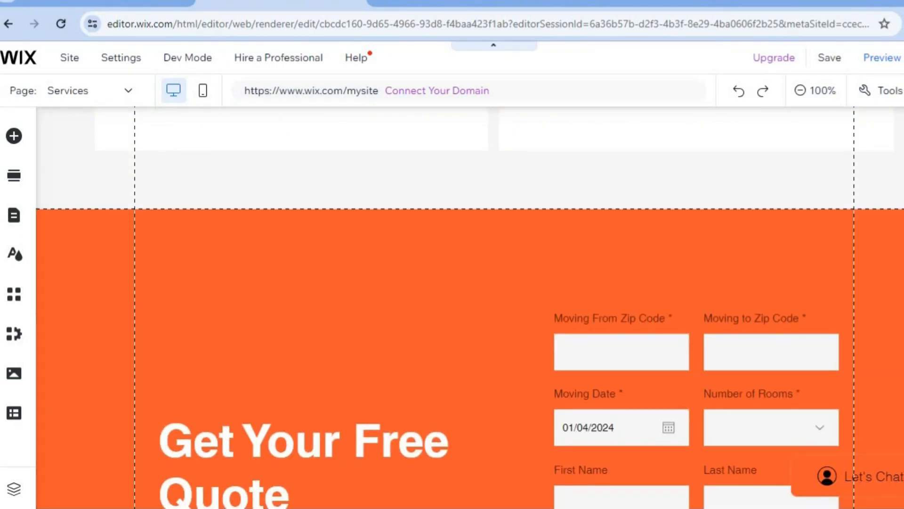
scroll(469, 307, up, 14)
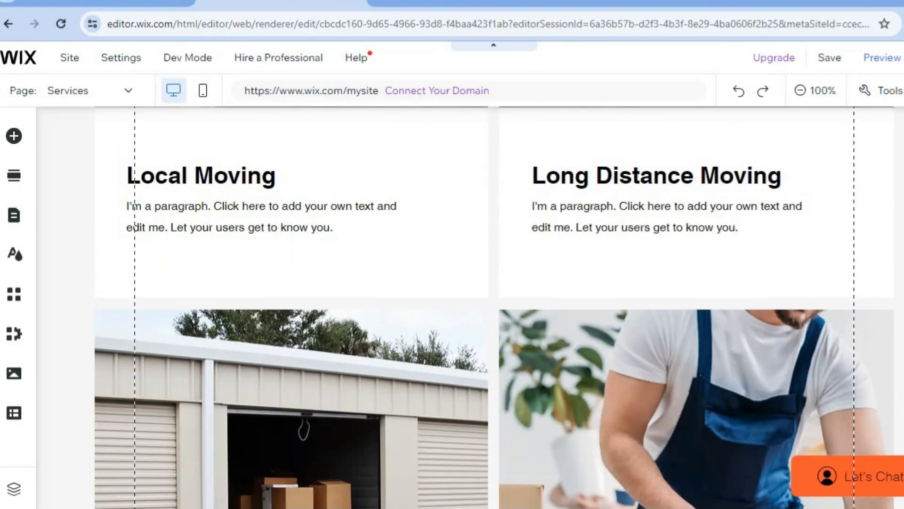
scroll(493, 307, up, 7)
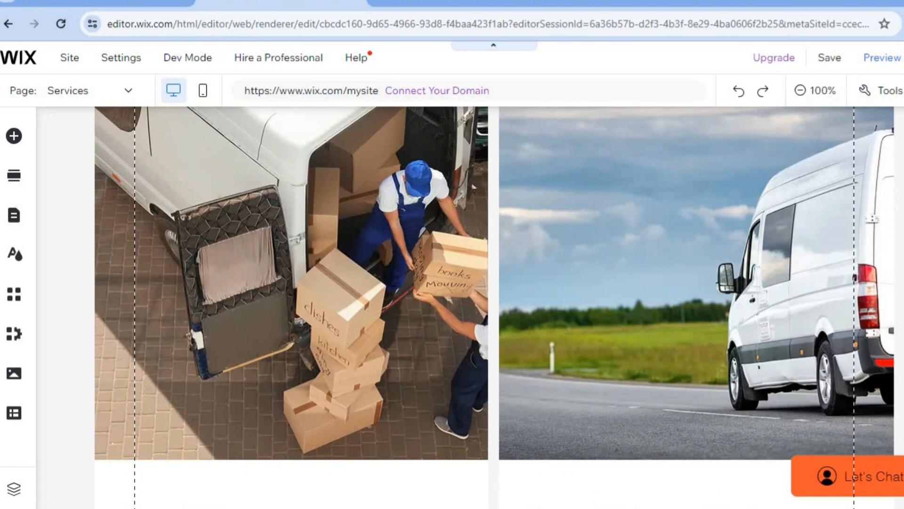
scroll(494, 307, up, 8)
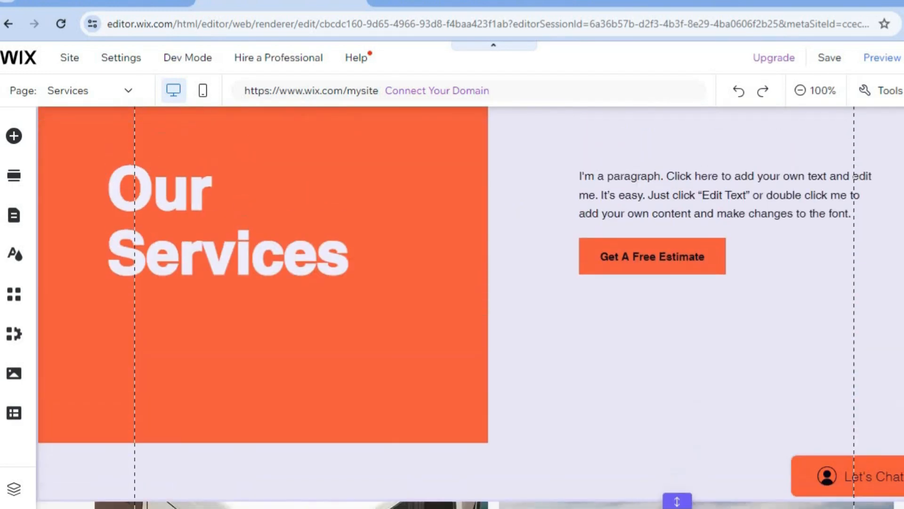
scroll(493, 307, up, 3)
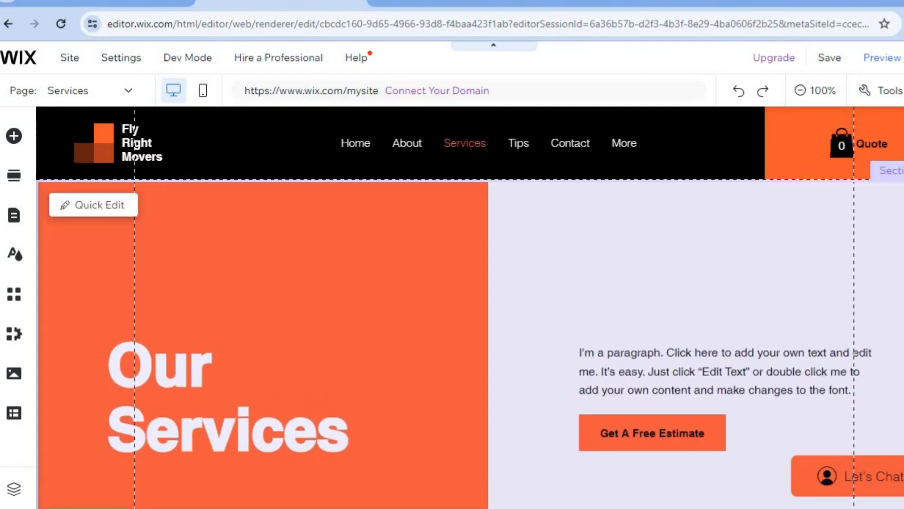
Preview the site and look through the Services page as visitors see it.
mouse_move(839, 64)
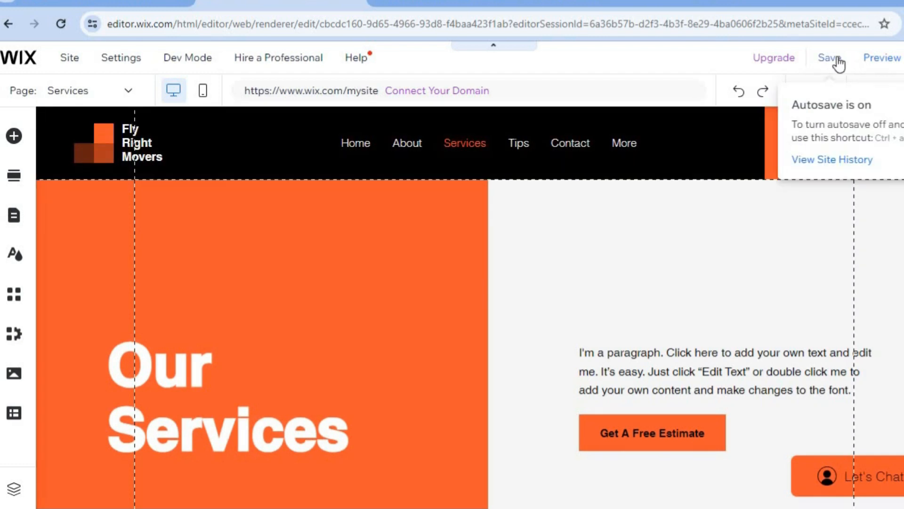
click(881, 58)
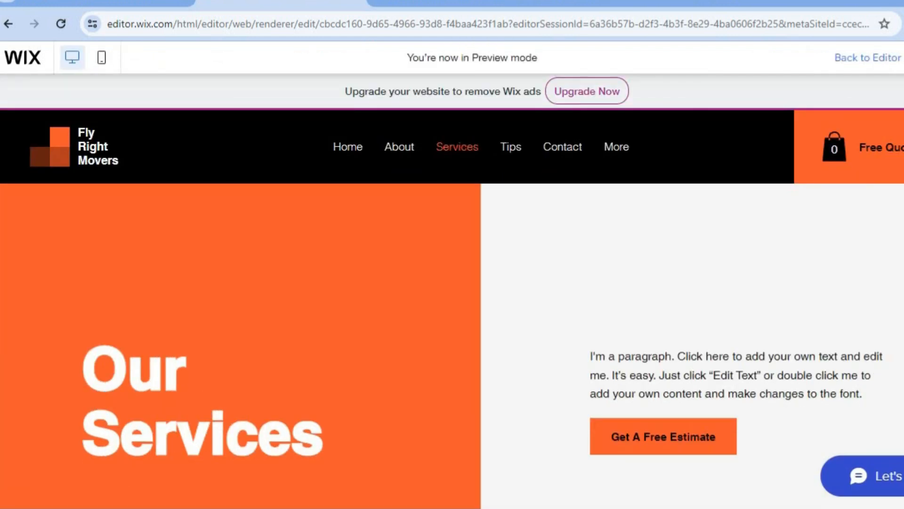
scroll(453, 330, down, 5)
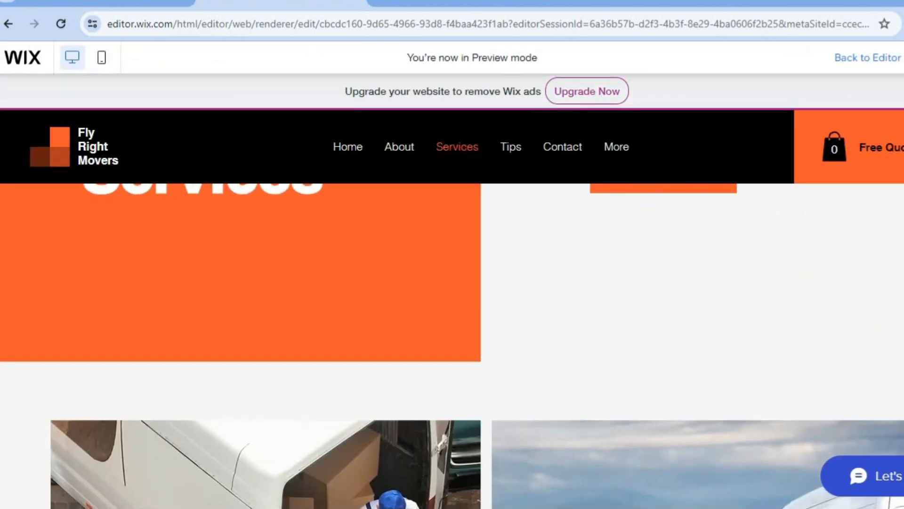
scroll(452, 330, down, 5)
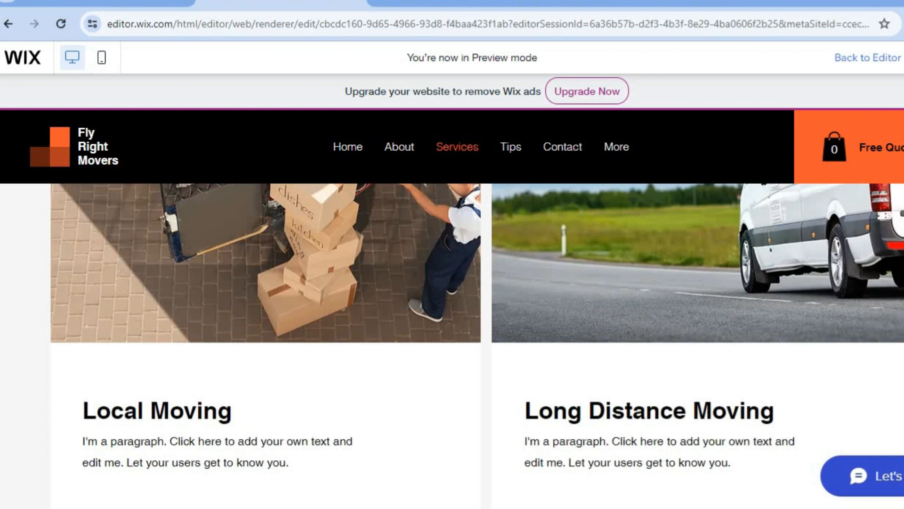
scroll(452, 330, up, 2)
scroll(452, 330, up, 8)
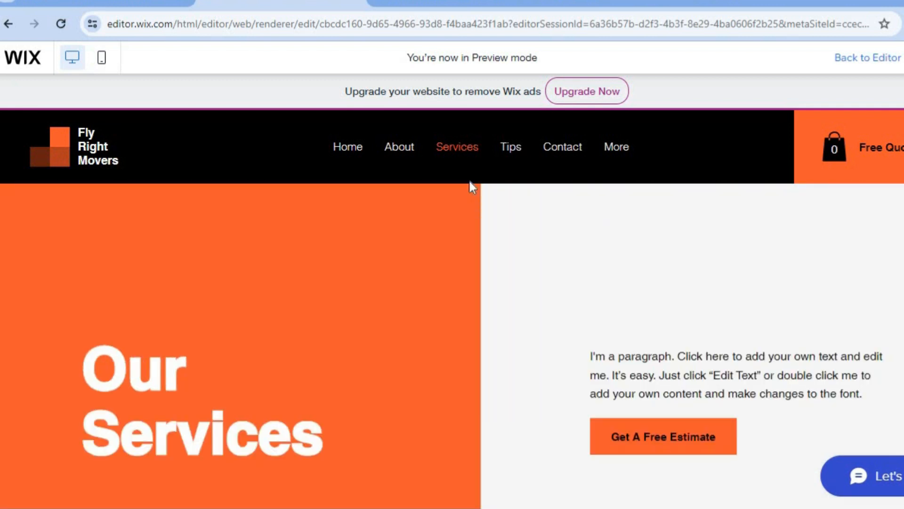